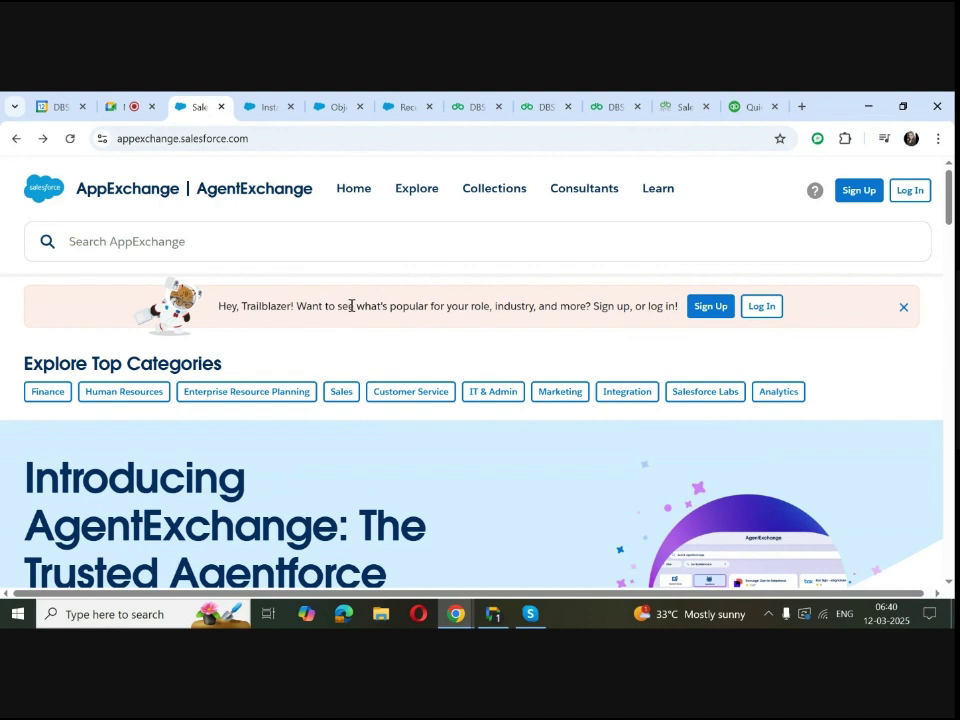
Search AppExchange for dbsync and open the QuickBooks Online and Desktop Integration with Salesforce listing.
left_click(201, 246)
type("dbsync")
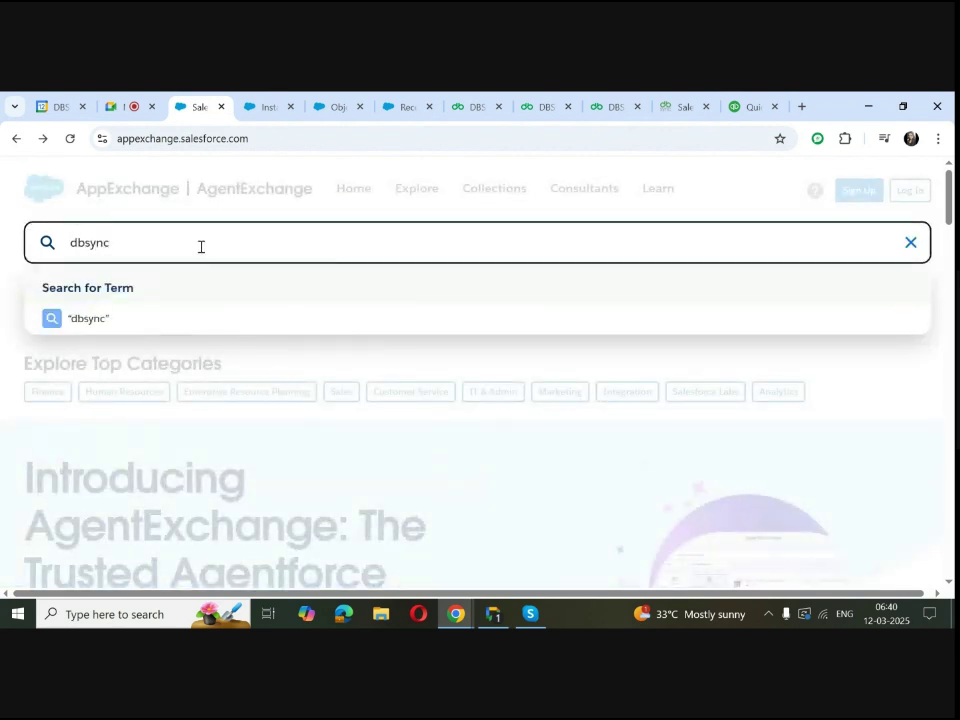
key("Return")
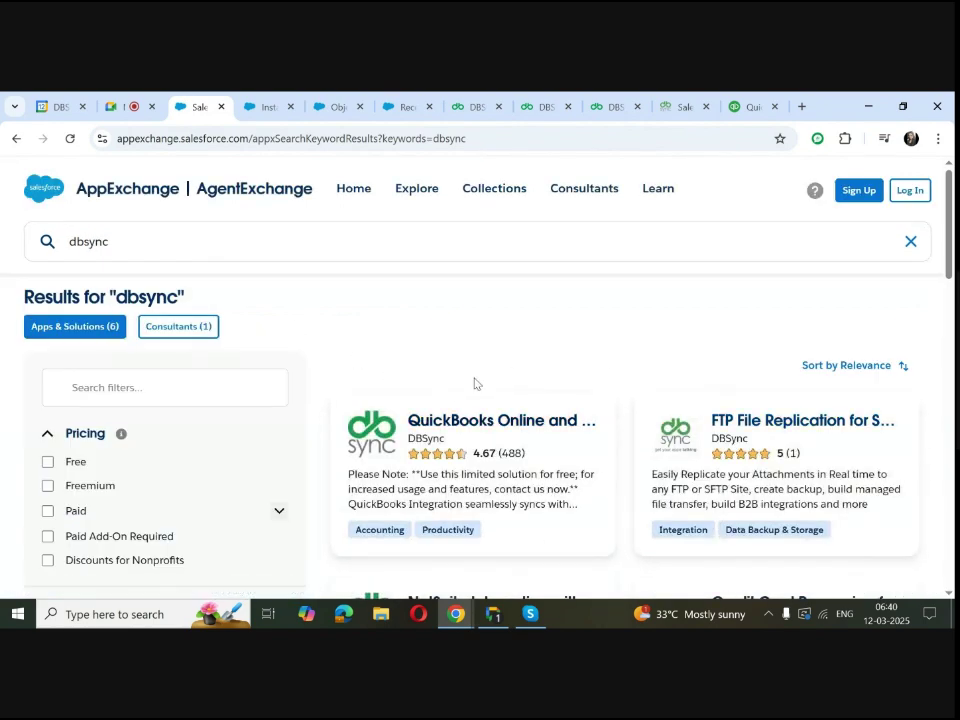
left_click(441, 427)
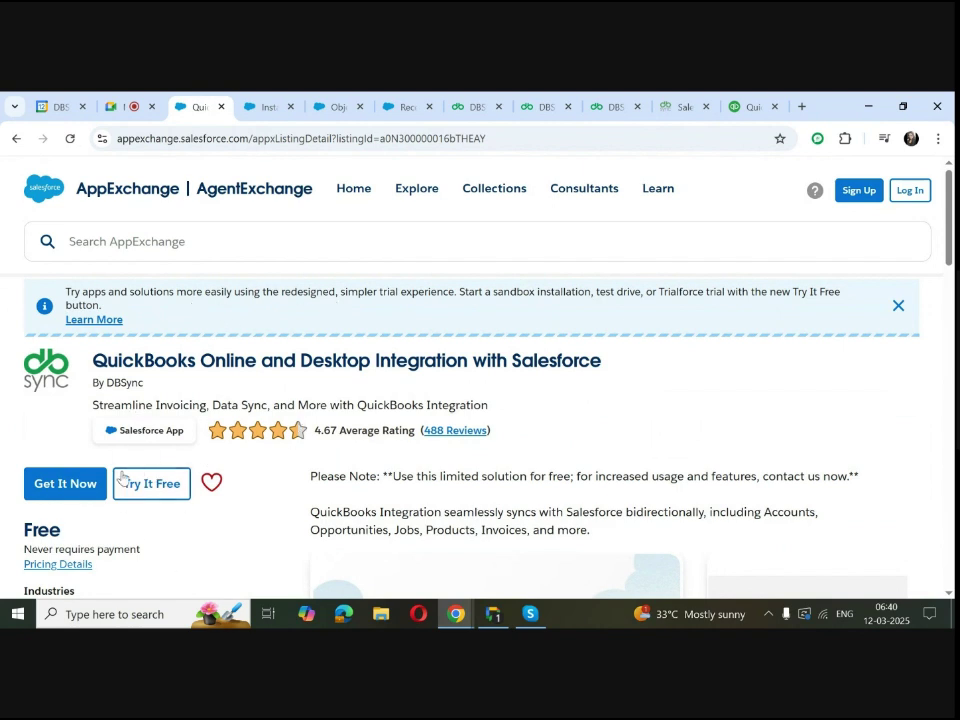
Start a free trial of the listing with the sandbox trial type and go to the contact info form.
left_click(166, 488)
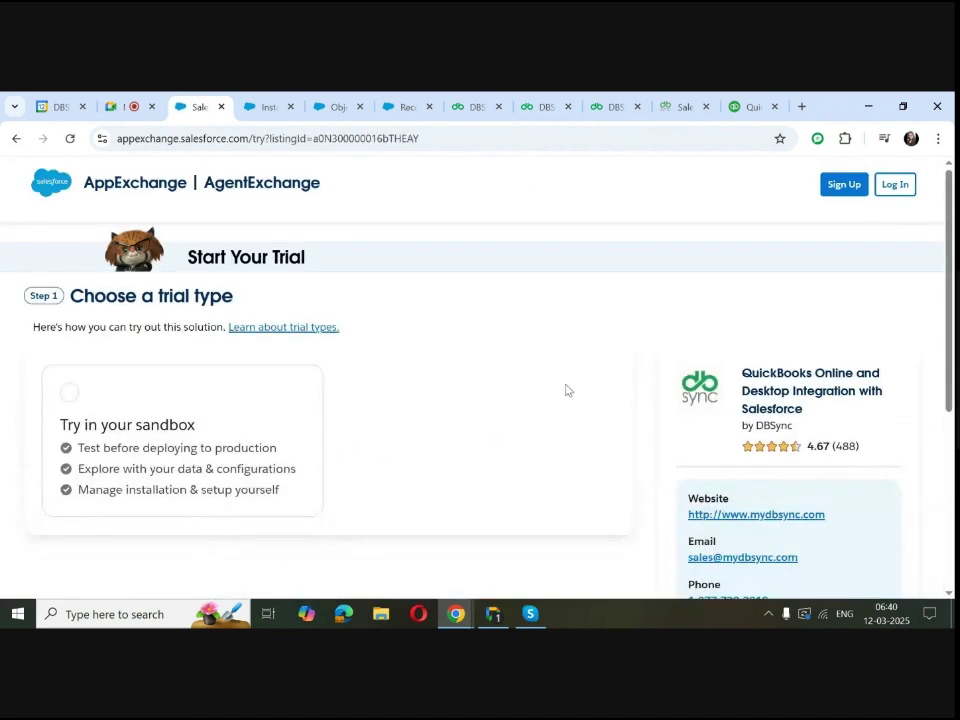
left_click(71, 394)
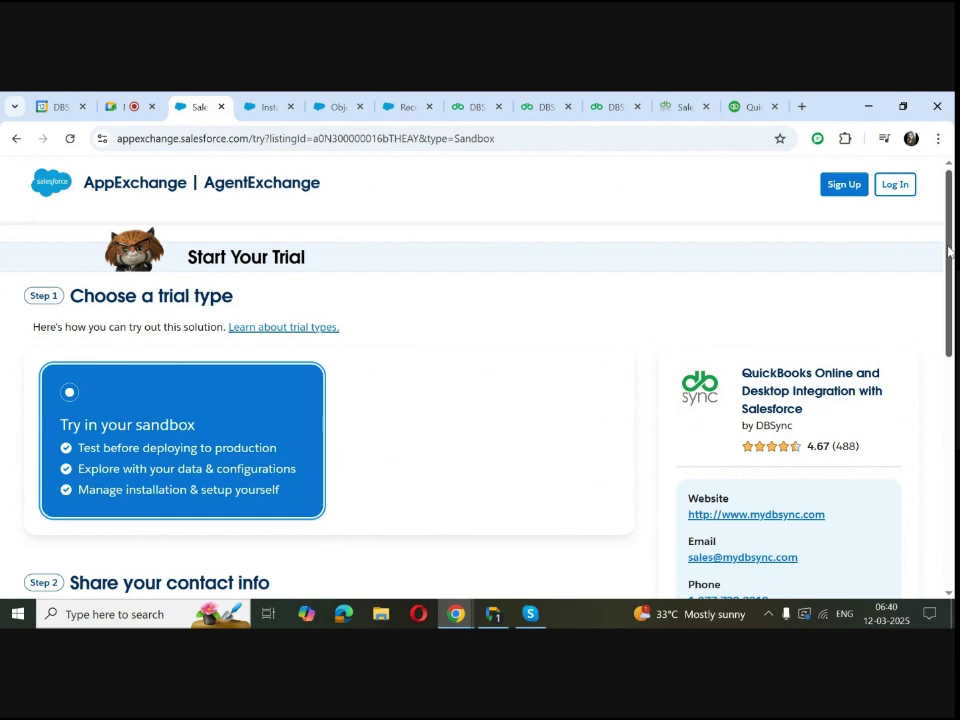
scroll(950, 252, "down", 4)
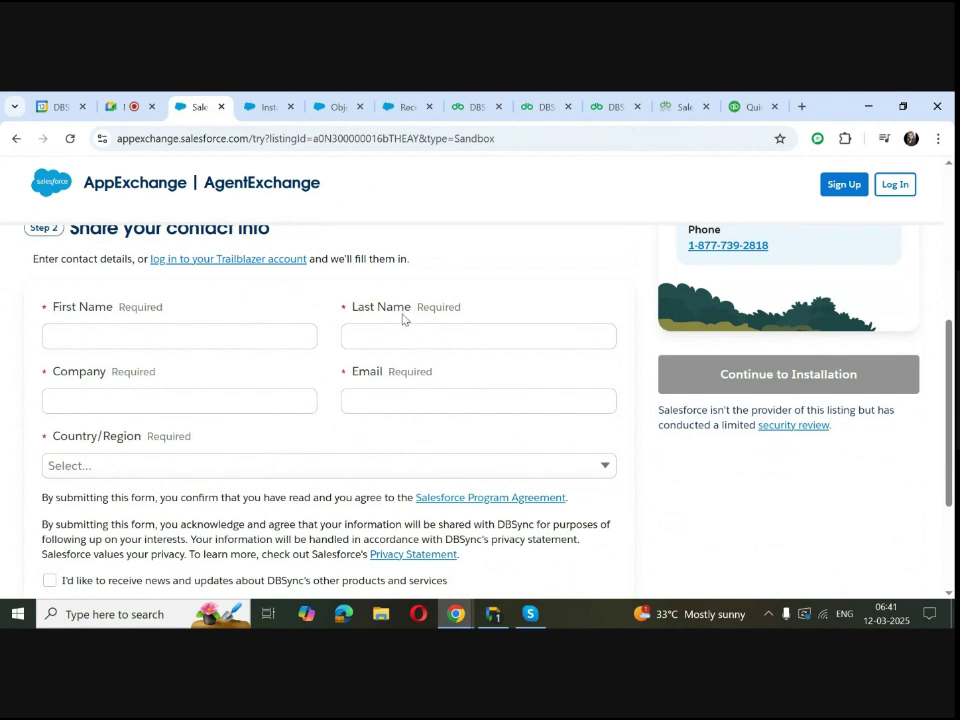
Check the installed packages in Salesforce Setup, and open the Account object's page layout named Account Layout.
left_click(265, 108)
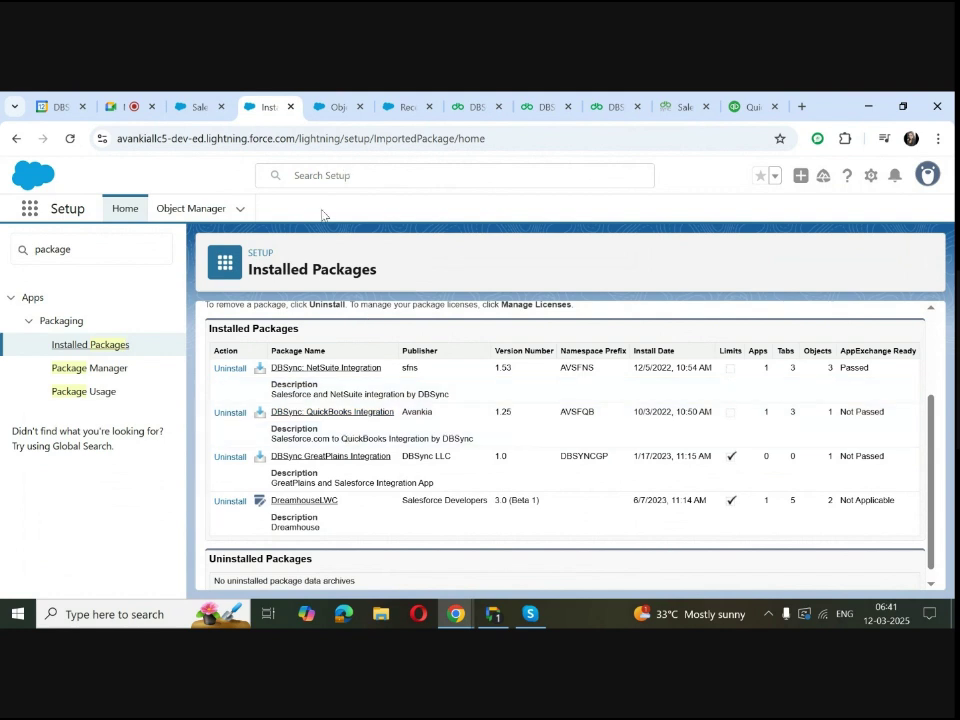
left_click(337, 108)
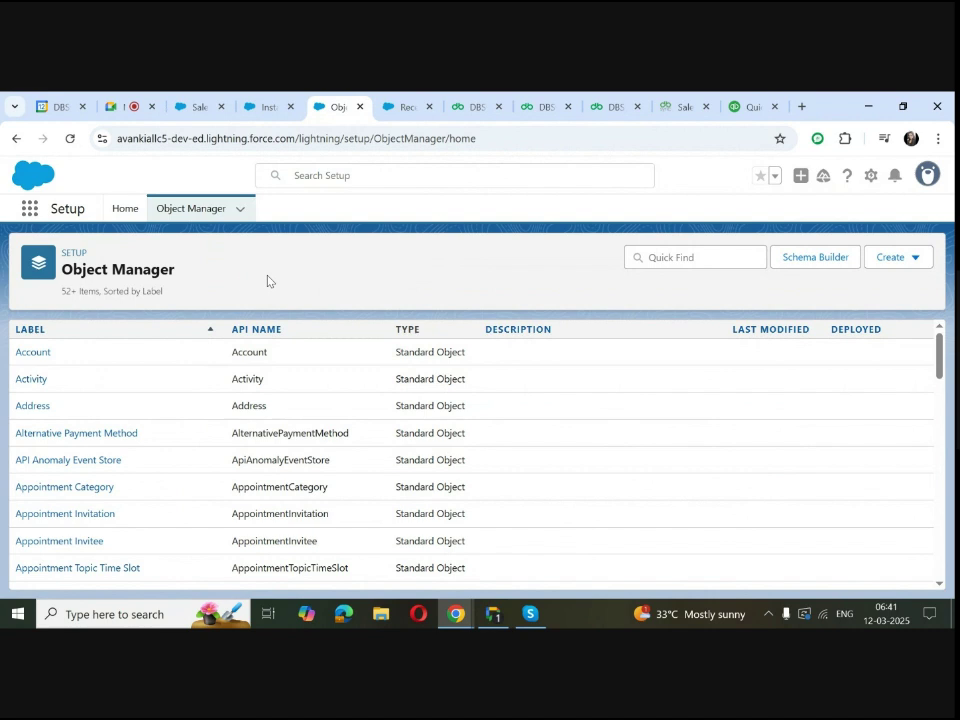
left_click(33, 355)
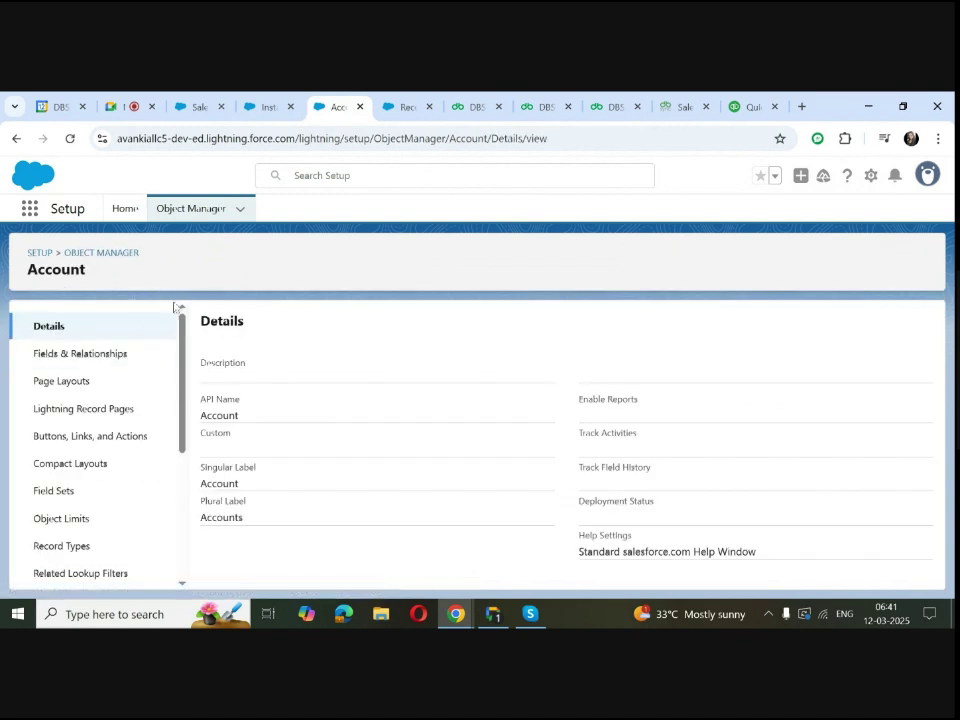
left_click(55, 386)
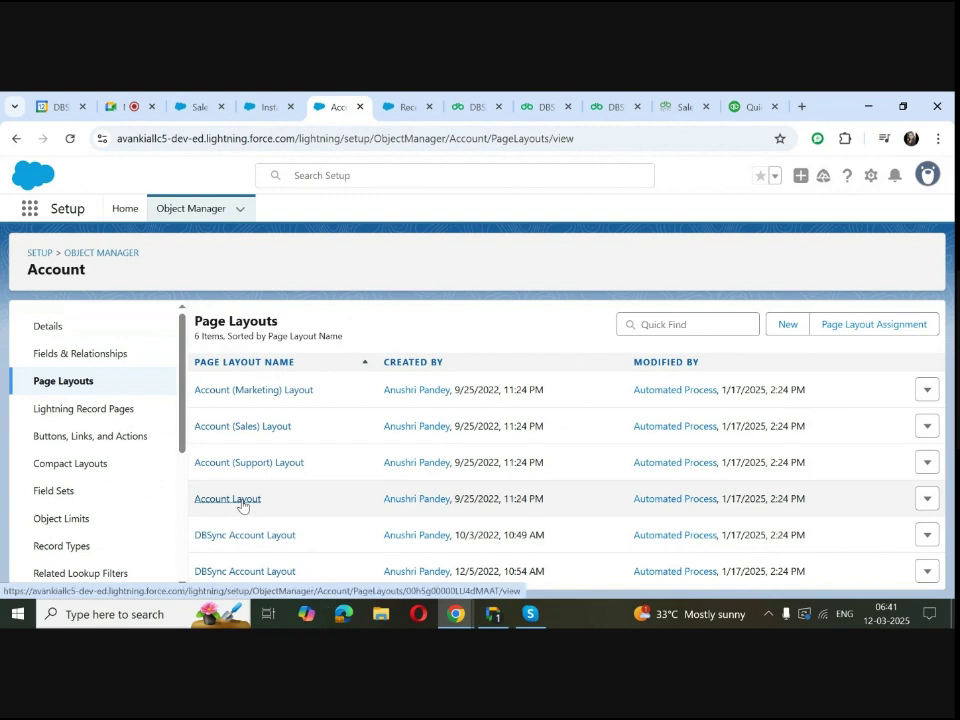
left_click(242, 506)
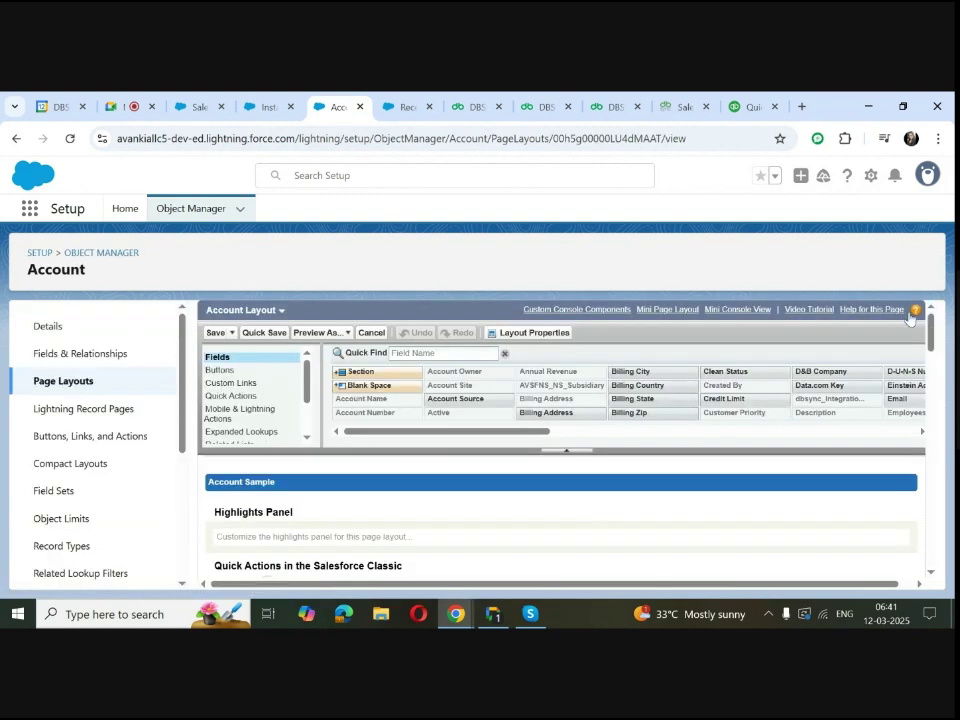
Add a two-column section named dsync between the DB Sync and Address Information sections of the Account Layout.
left_click_drag(932, 340, 934, 434)
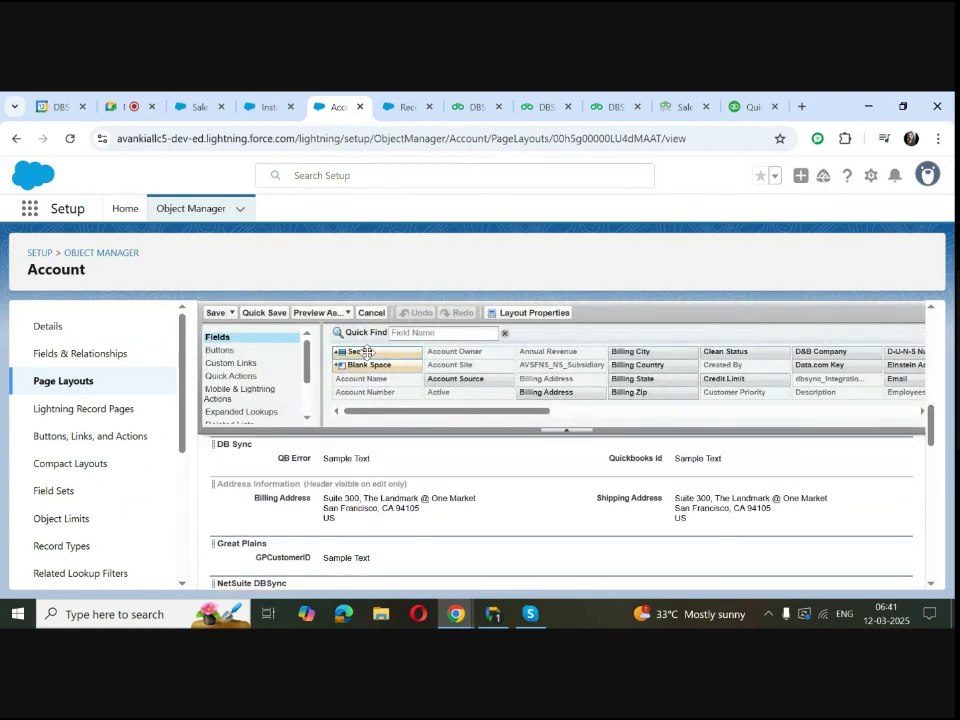
left_click_drag(366, 352, 350, 478)
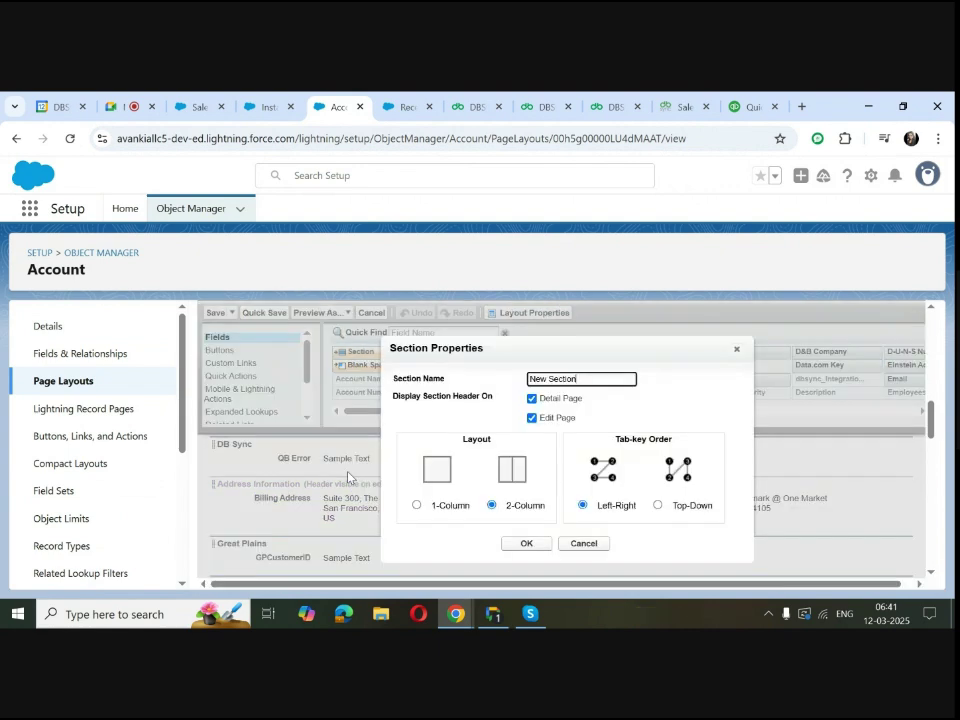
key("BackSpace")
key("BackSpace")
key("BackSpace")
key("BackSpace")
key("BackSpace")
key("BackSpace")
key("BackSpace")
key("BackSpace")
type("dsync")
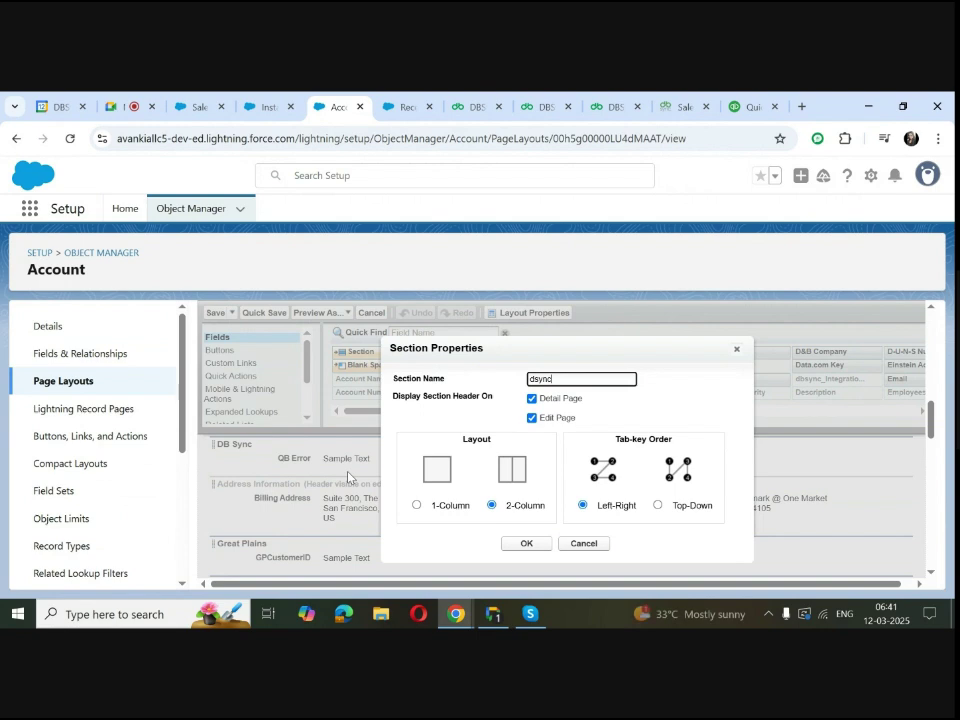
left_click(525, 545)
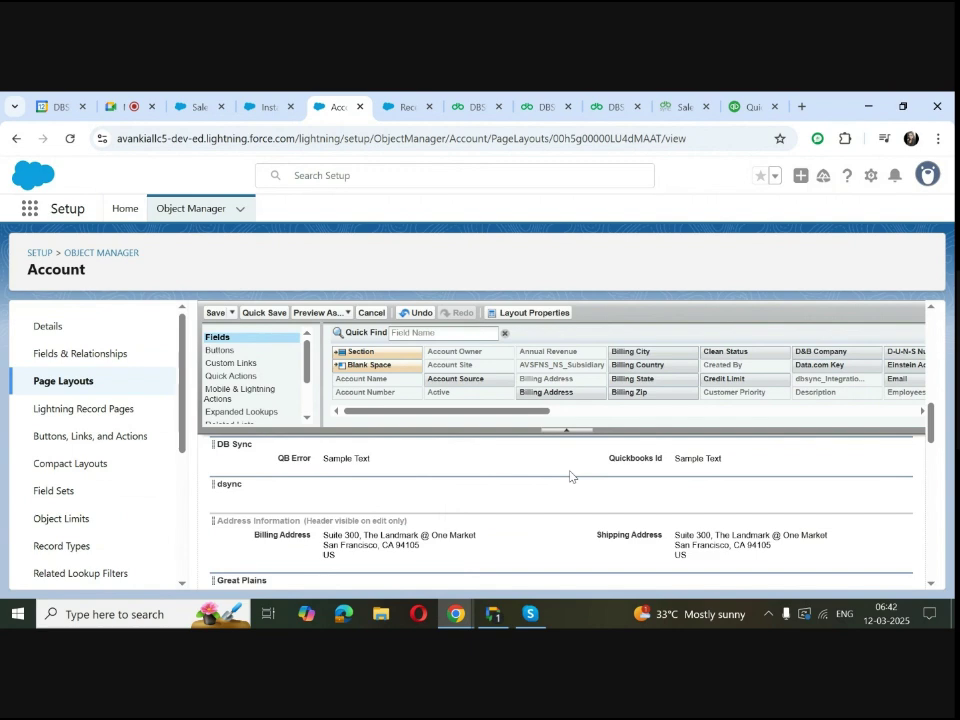
View the Cloud Workflow 14-day free trial registration, reached through the DBSync website link on the AppExchange listing.
left_click(678, 107)
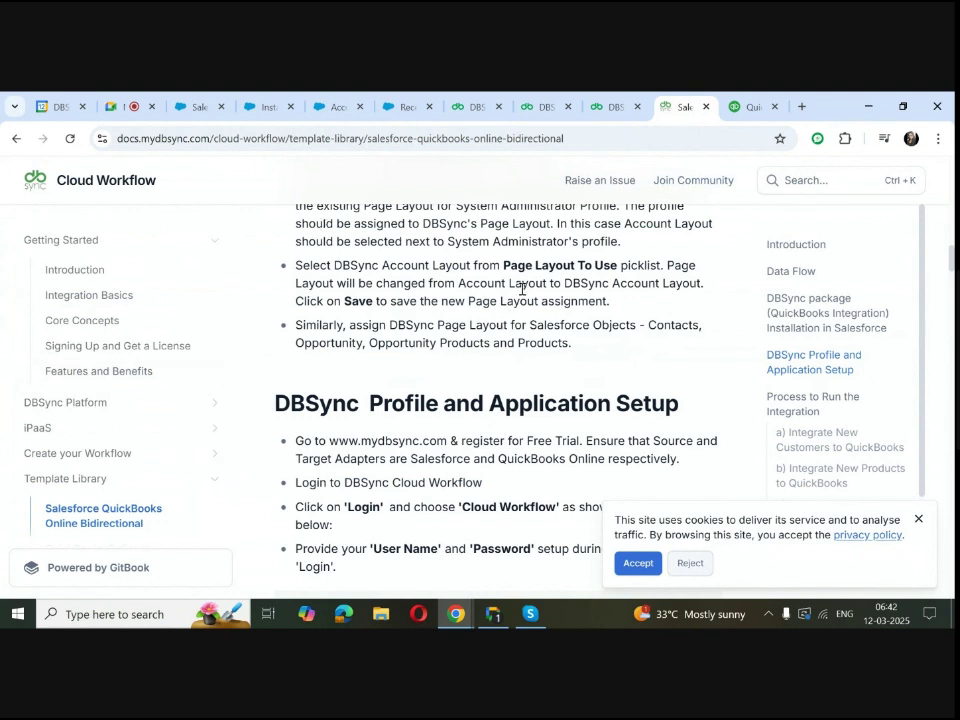
left_click(190, 112)
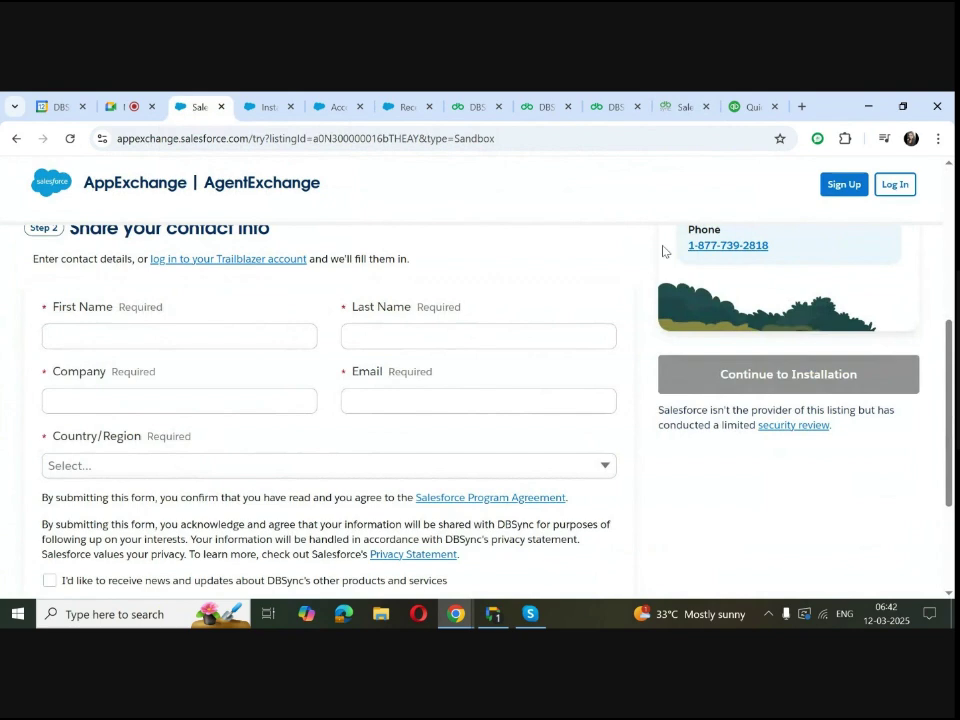
left_click_drag(952, 443, 949, 320)
left_click(758, 445)
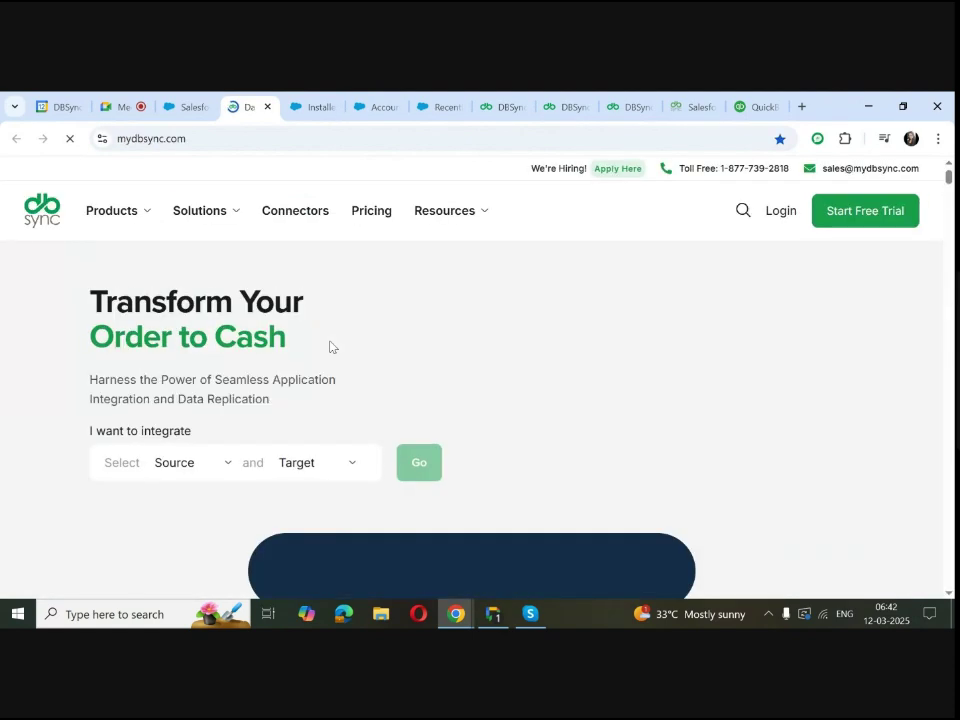
left_click(858, 222)
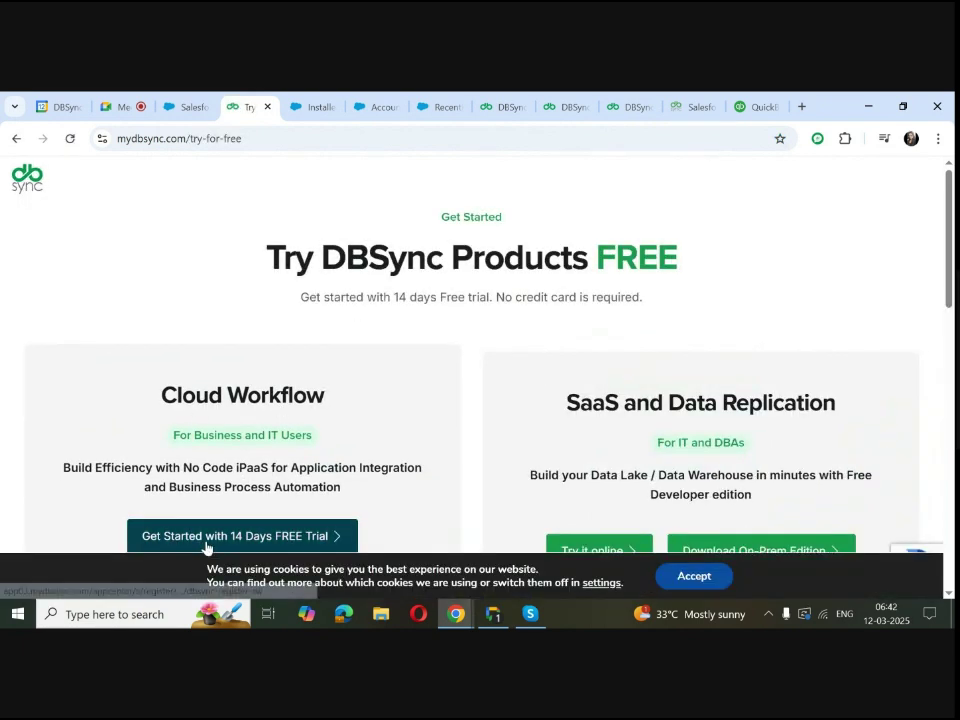
left_click(207, 545)
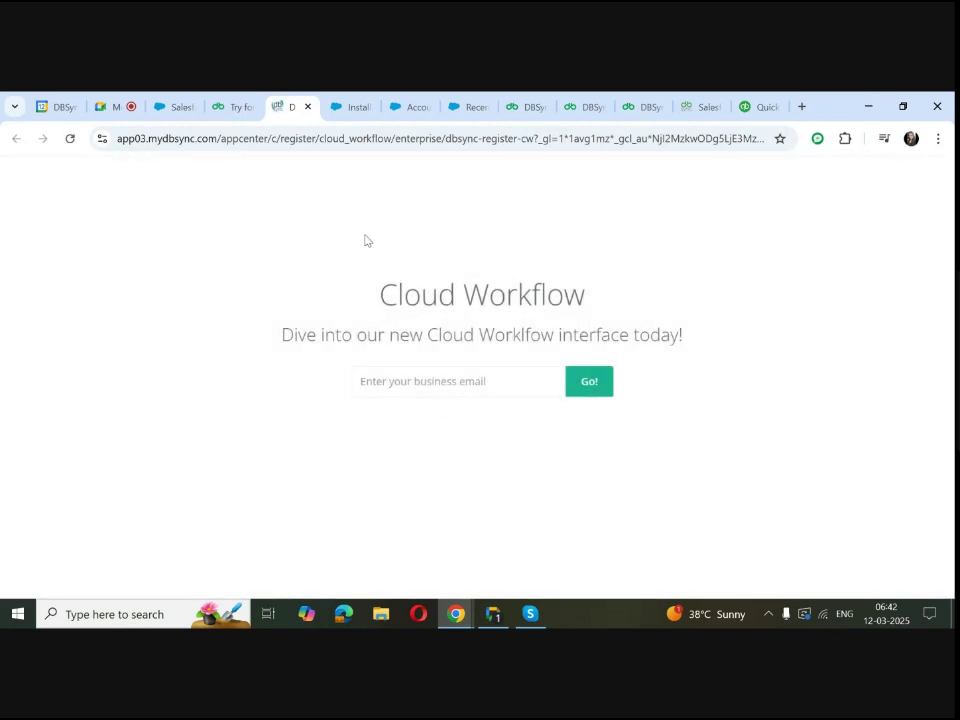
left_click(308, 107)
mouse_move(508, 113)
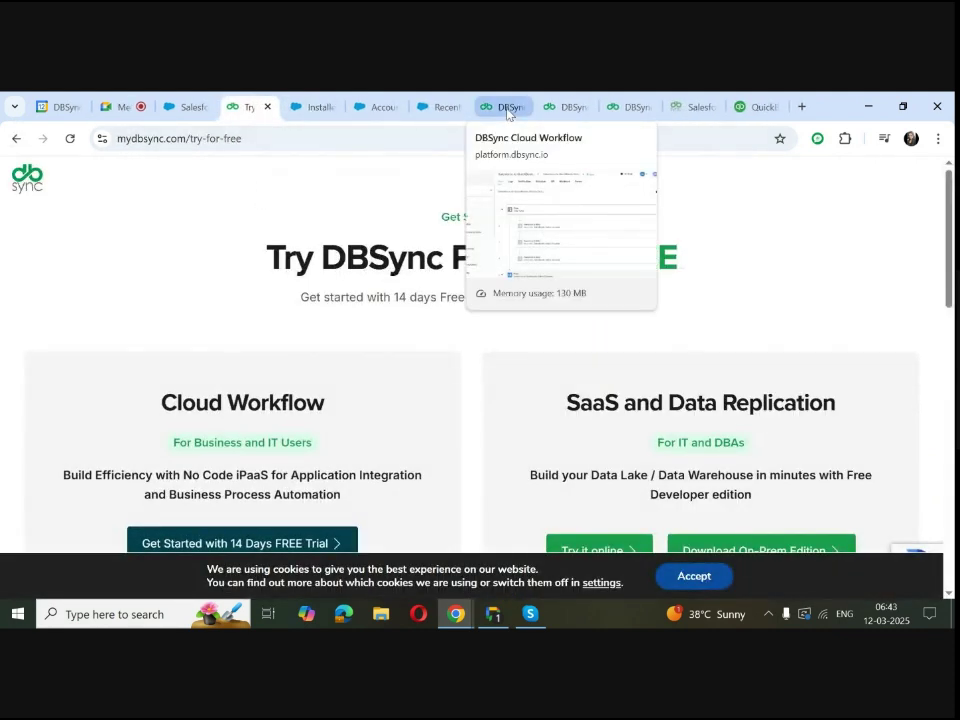
left_click(508, 113)
left_click(563, 106)
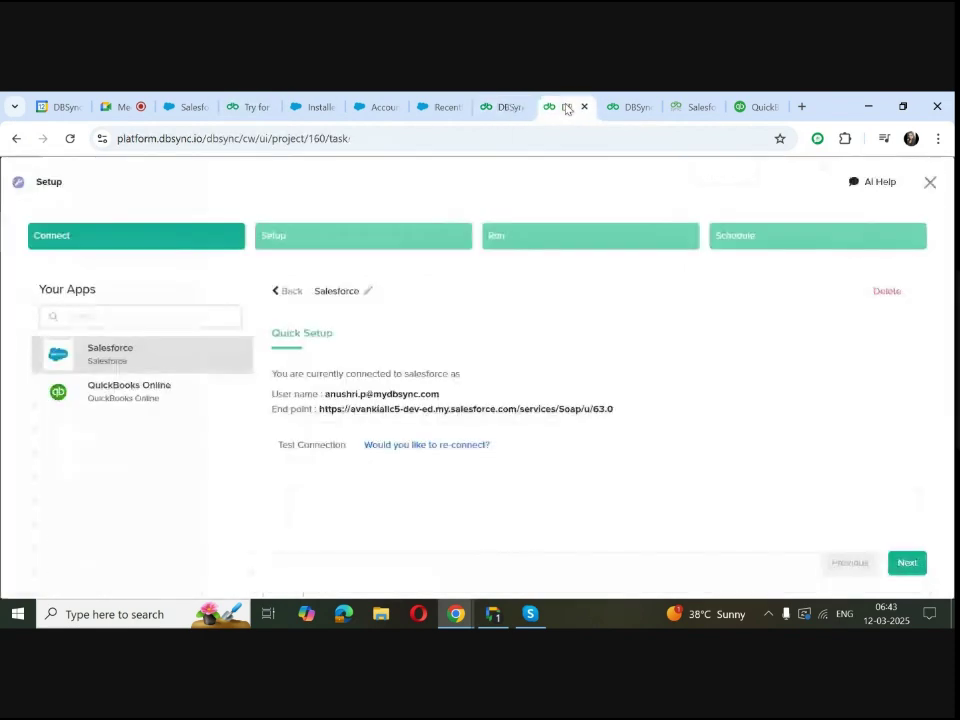
left_click(628, 108)
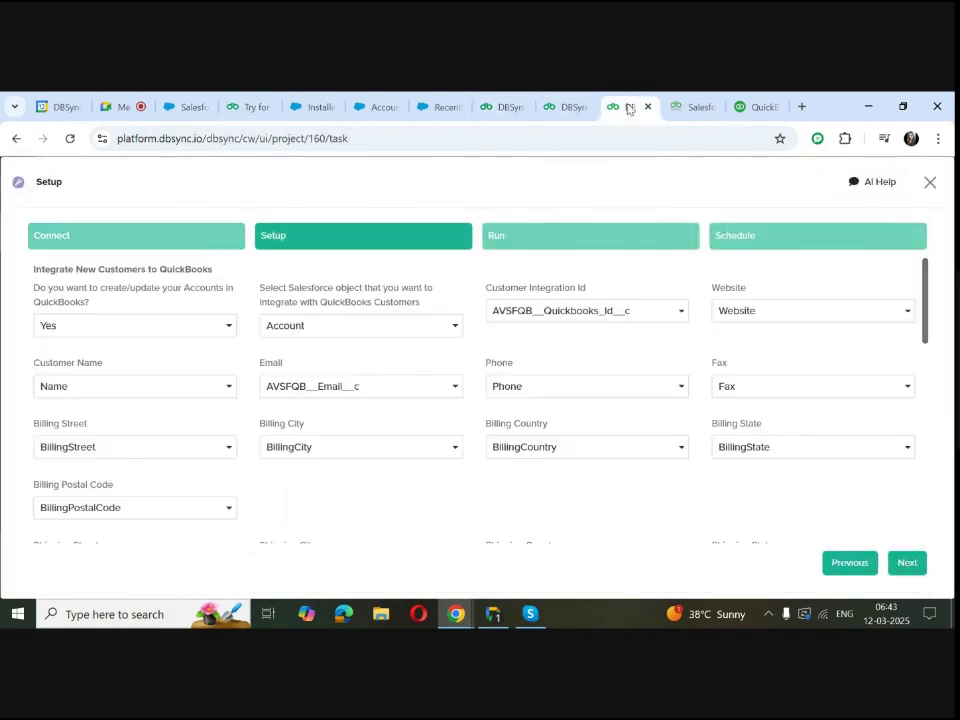
Sign in to DBSync from its website's home page with the saved credentials and dismiss the accounting applications questionnaire.
left_click(248, 107)
left_click(14, 140)
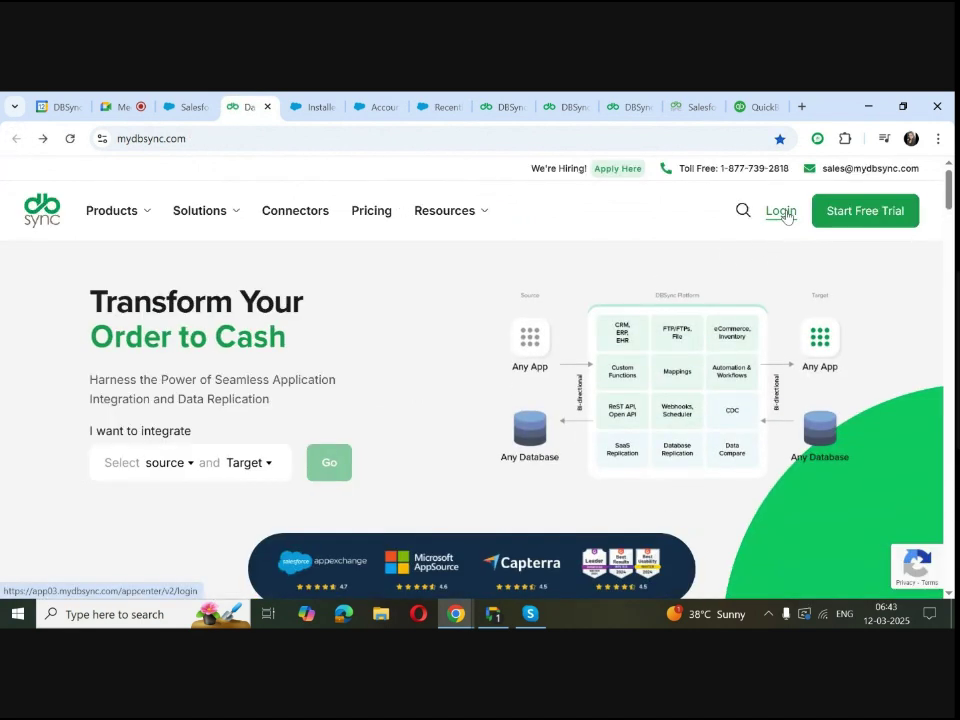
left_click(785, 214)
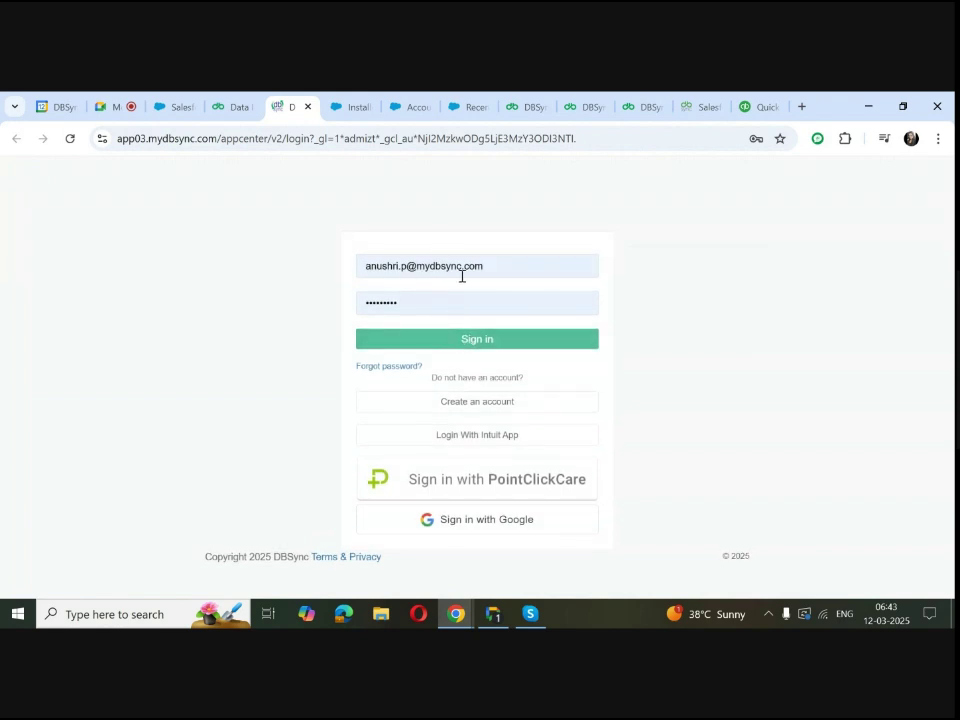
left_click(471, 343)
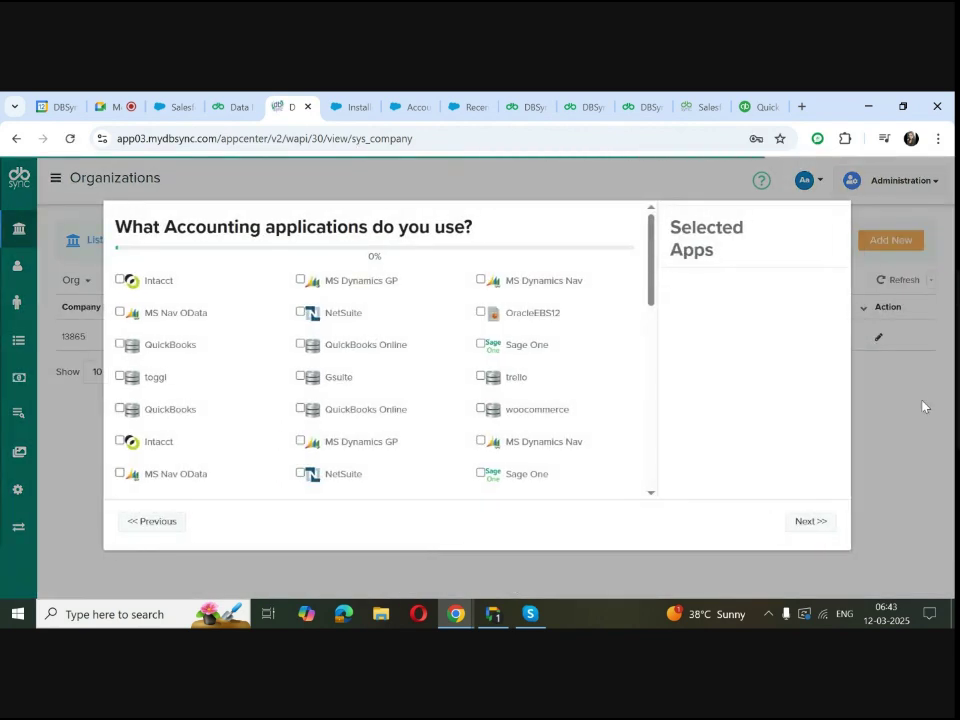
left_click(922, 405)
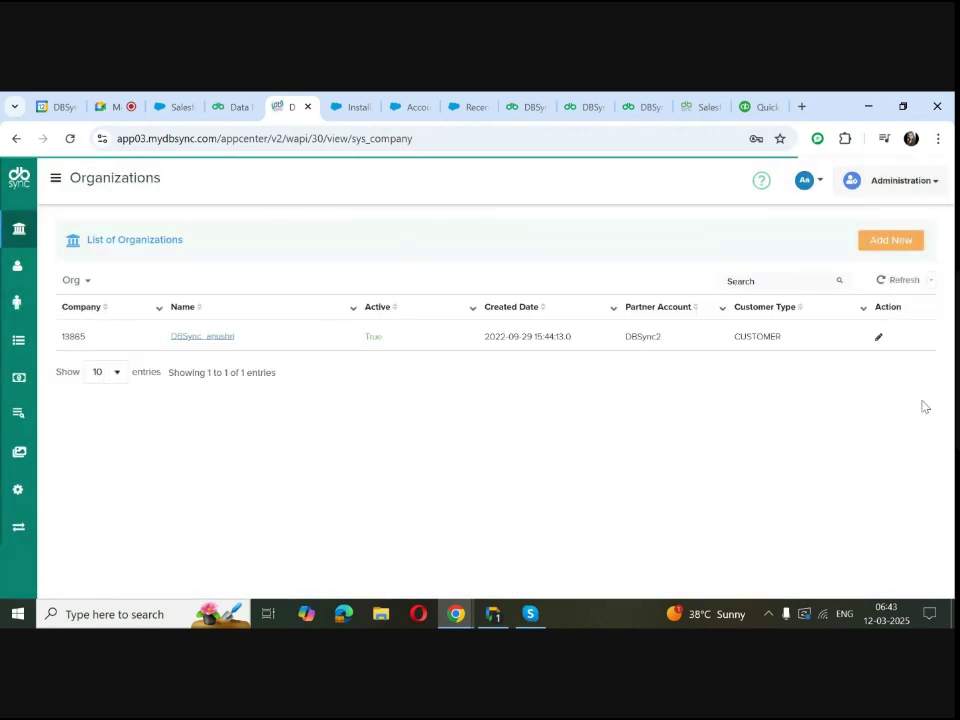
Switch from Administration to the Cloud Workflow product and launch the New Development Studio.
left_click(872, 188)
left_click(869, 211)
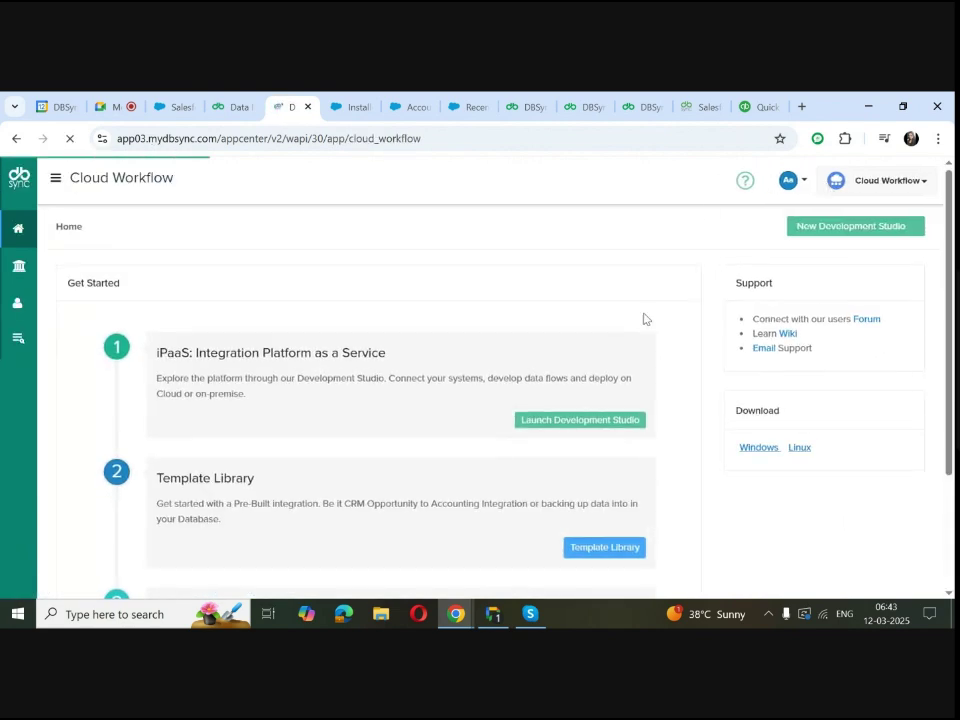
left_click(865, 230)
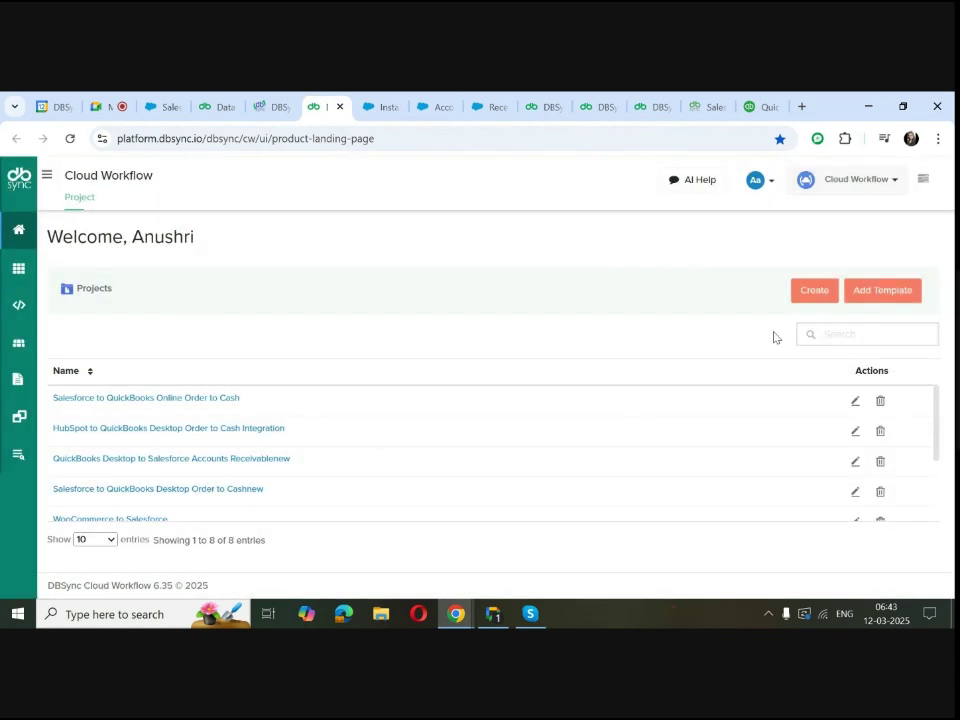
left_click(909, 291)
left_click_drag(840, 261, 836, 228)
left_click(826, 199)
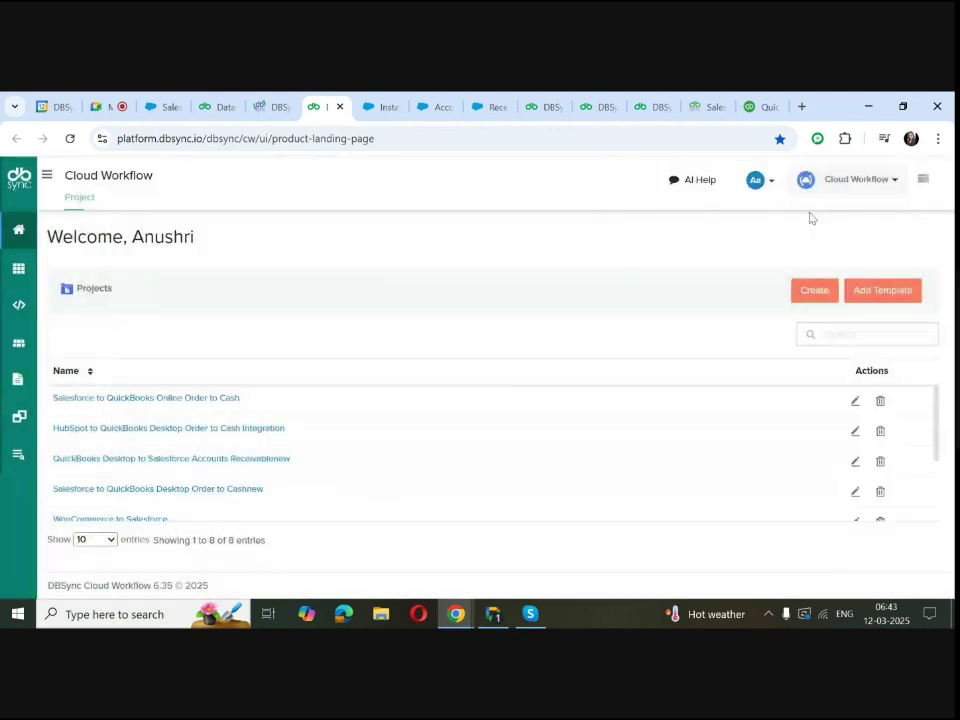
Open the Salesforce to QuickBooks Online Order to Cash project and view its task's Salesforce connection details.
left_click(156, 399)
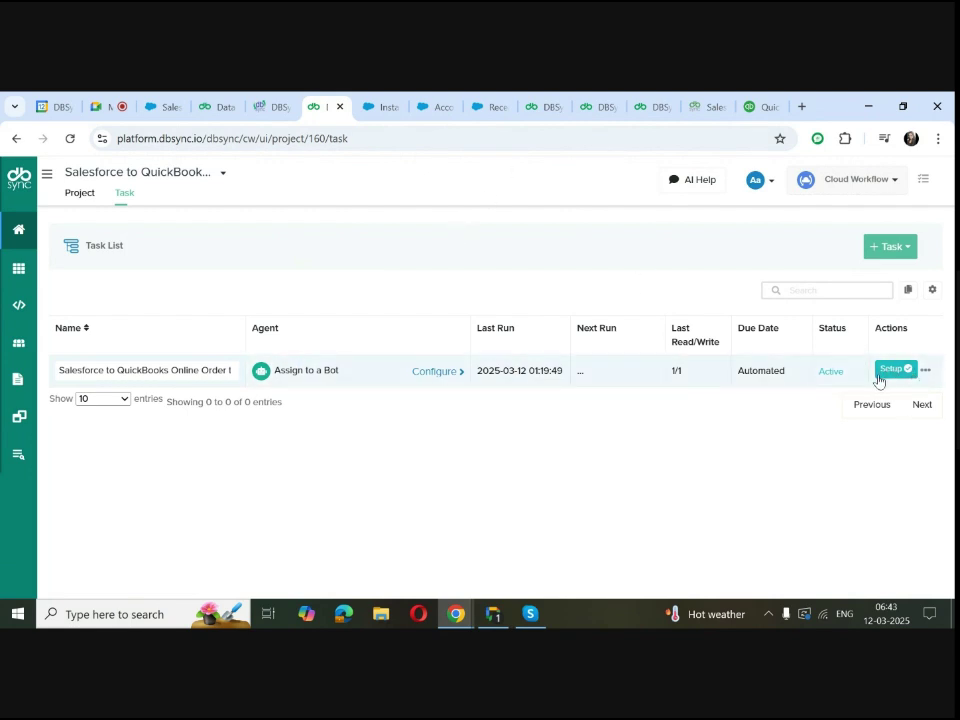
left_click(534, 107)
left_click(588, 106)
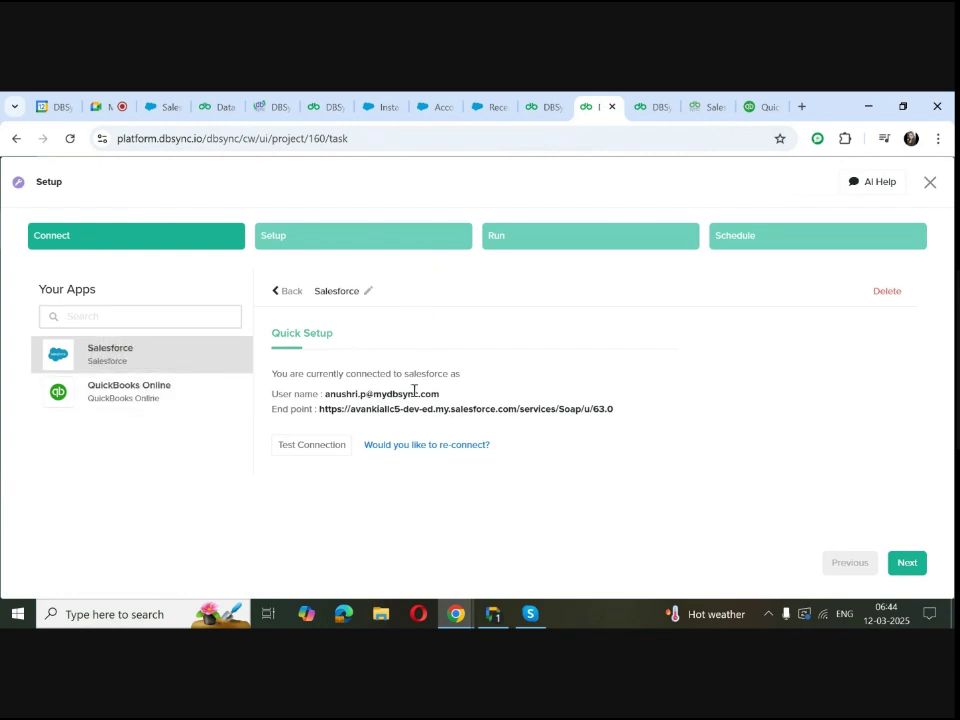
Review the new-customer field mapping setup and the Salesforce objects selectable for integration with QuickBooks Customers.
left_click(651, 108)
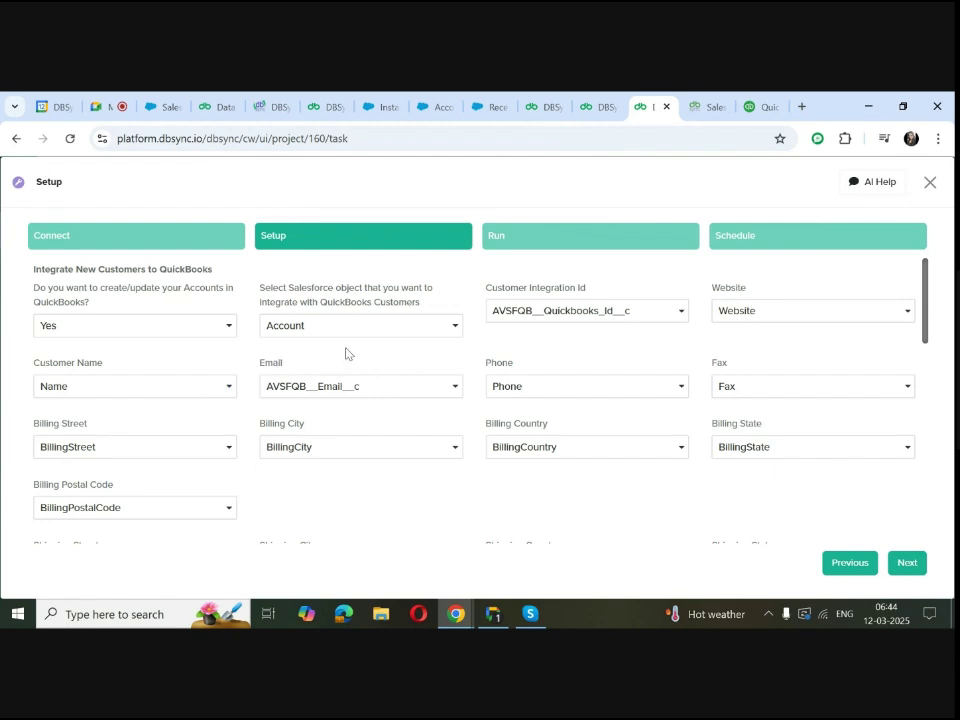
left_click(395, 332)
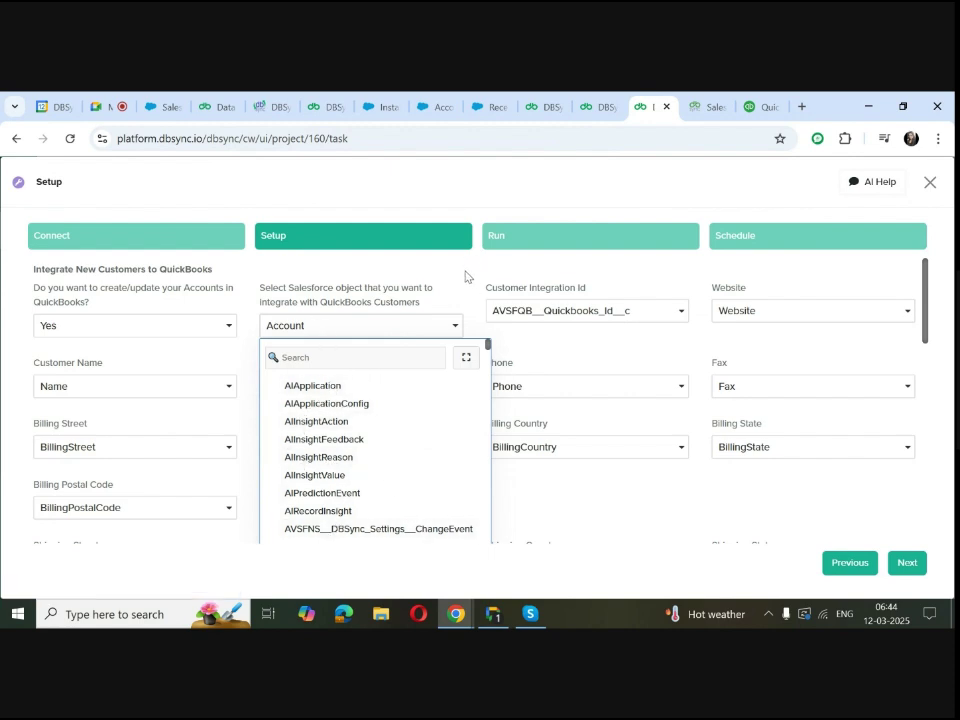
left_click(328, 281)
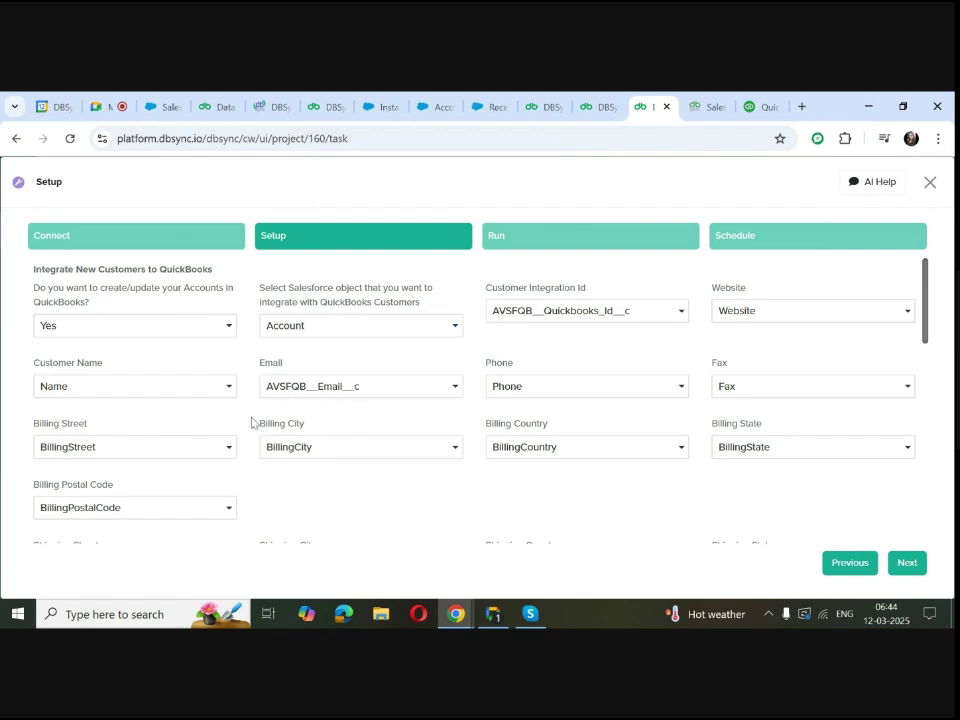
Switch to the Salesforce Sales app and create a new account named "Dbsync 12th march 2025".
left_click_drag(928, 304, 941, 258)
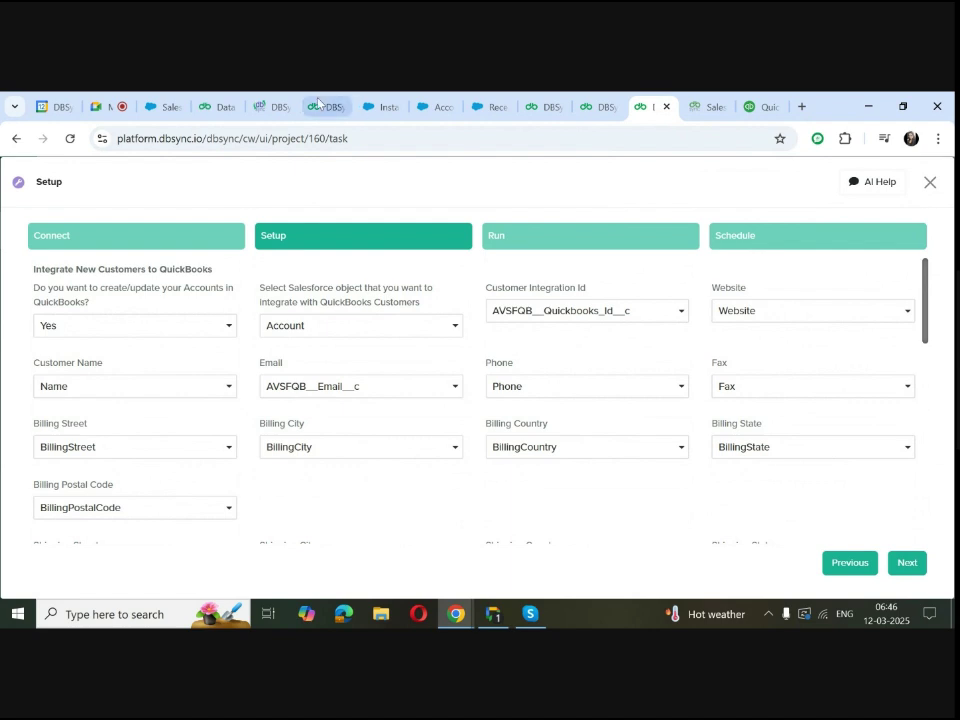
left_click(437, 107)
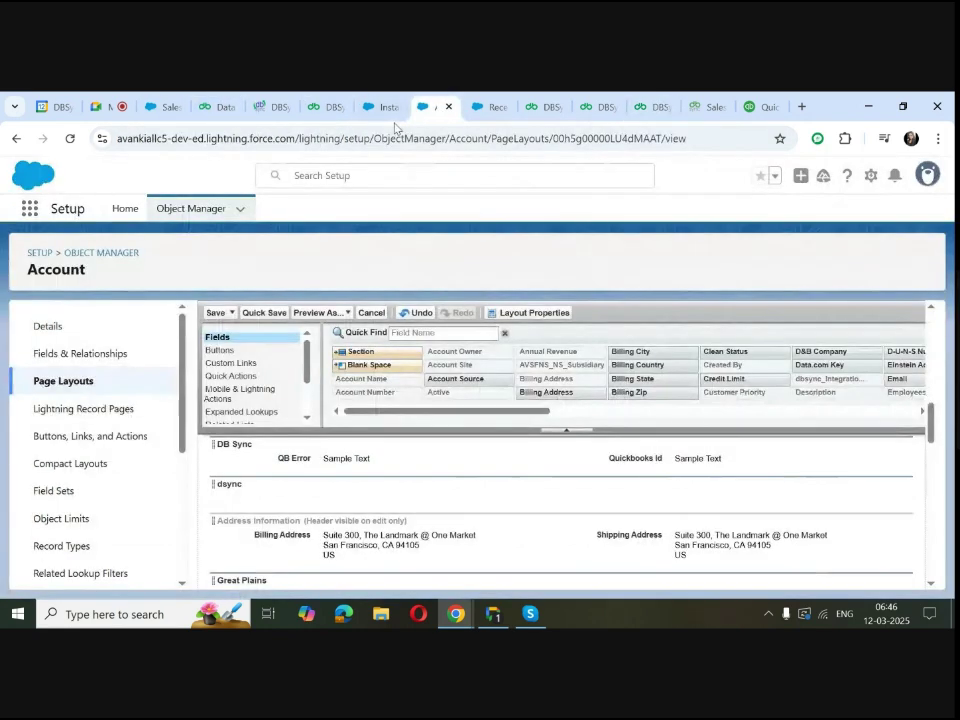
left_click(496, 118)
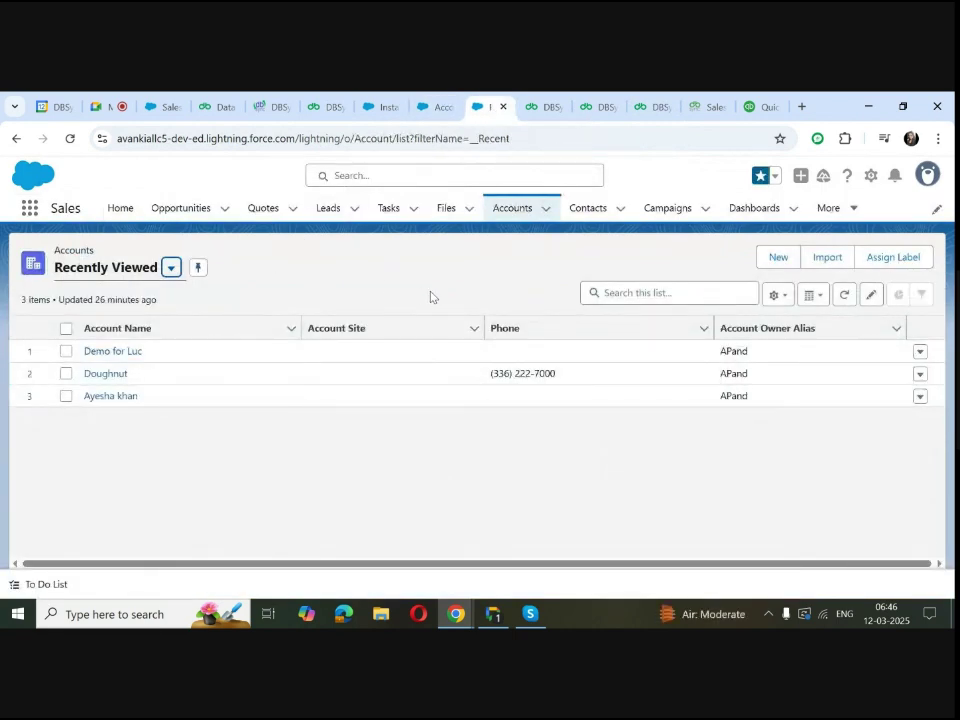
left_click(783, 258)
left_click(229, 369)
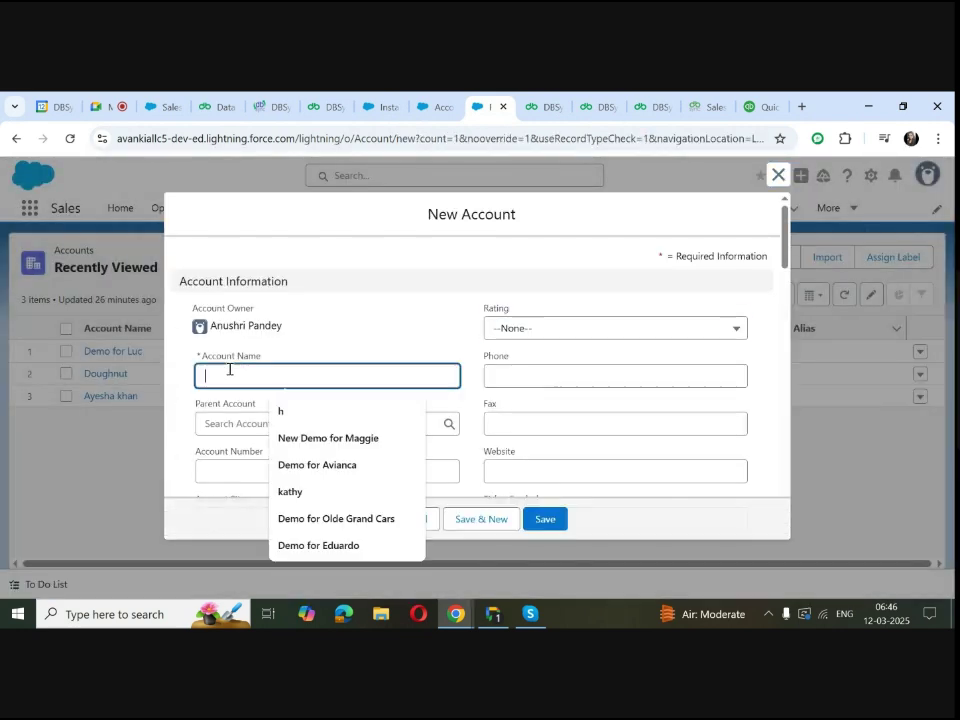
type("D")
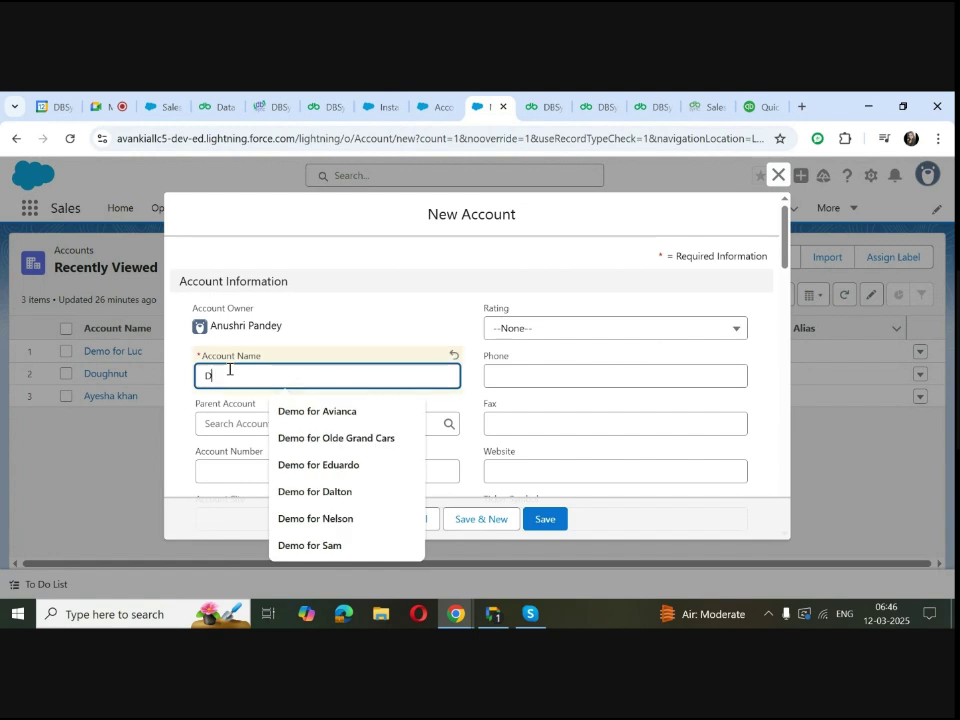
type("bsync ")
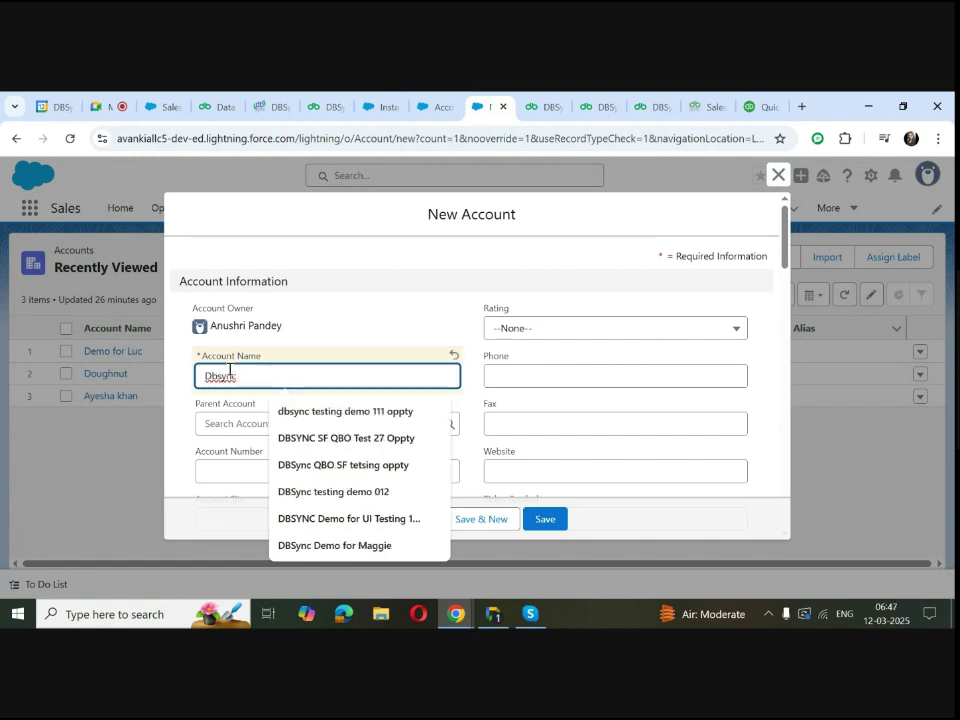
type("12th march 2025")
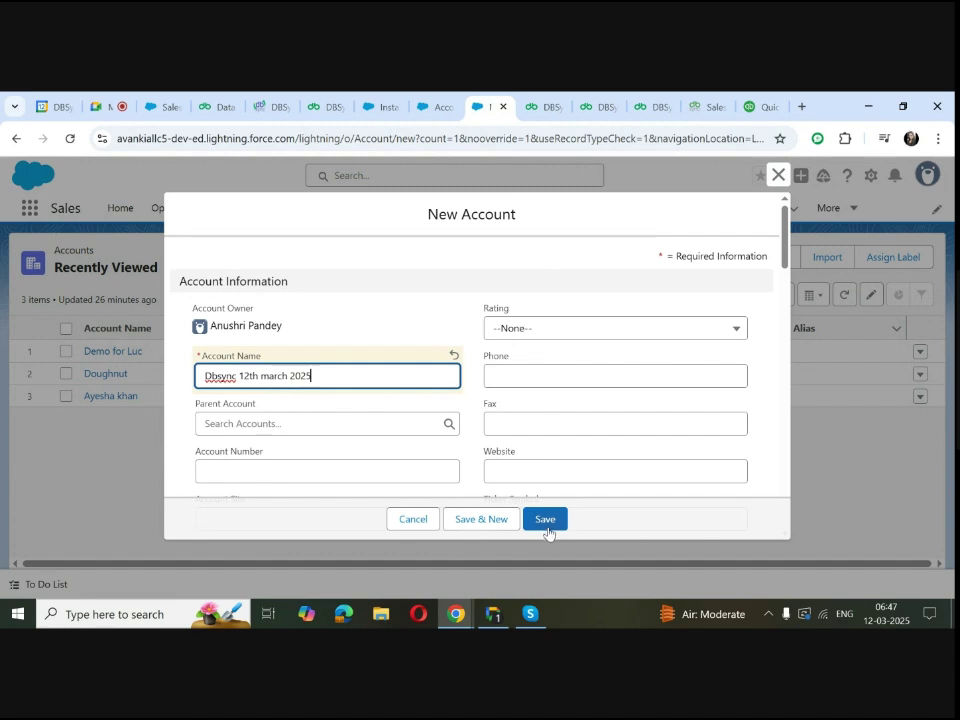
left_click(546, 526)
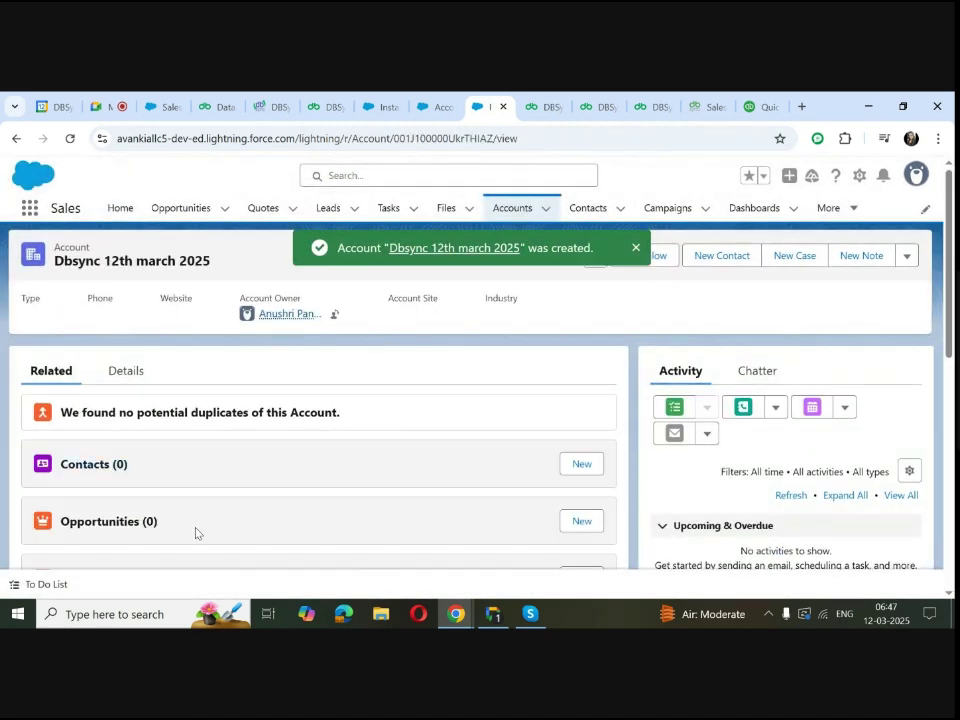
Create an opportunity for the account named "Dbsync oppty 12th march 2025" with close date 3/12/2025 and stage Closed Won.
left_click(582, 521)
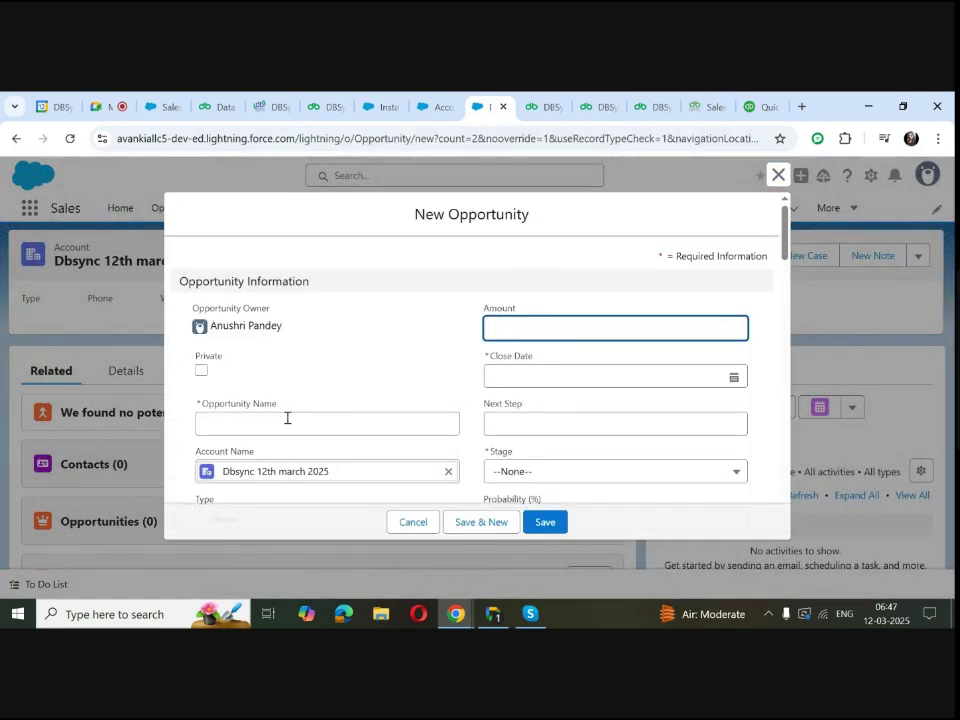
left_click(287, 418)
type("D")
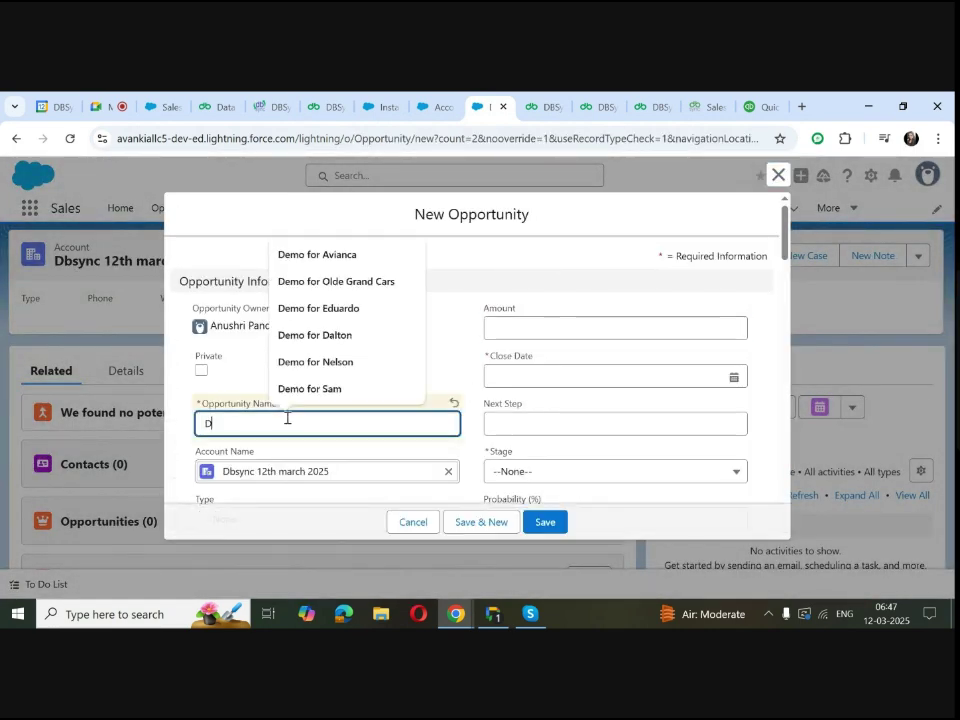
type("bsync oppty 12th march 2025")
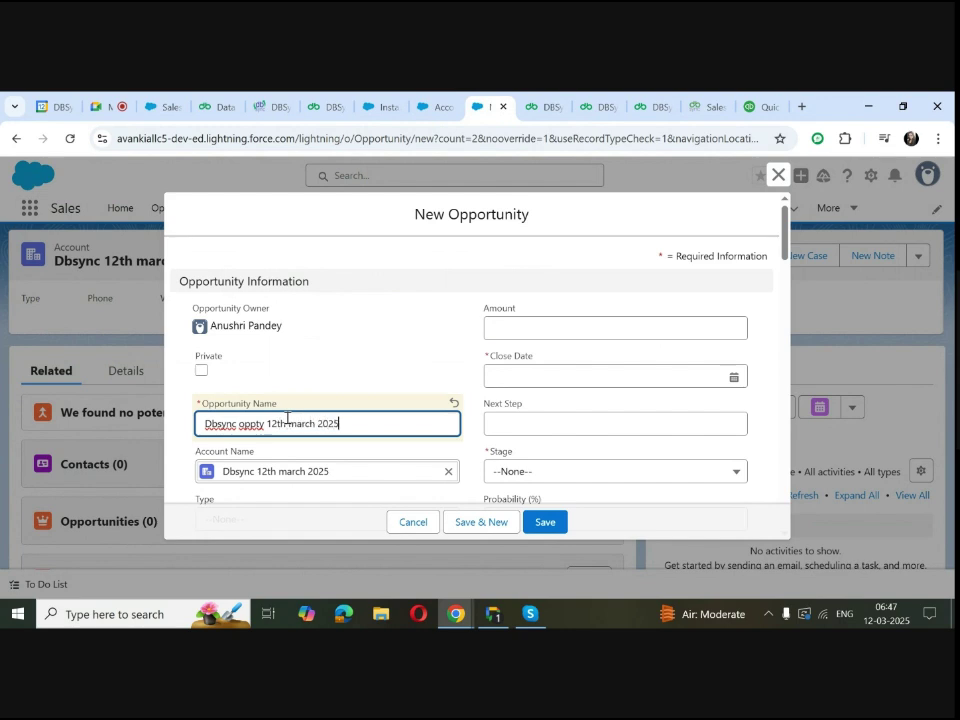
left_click(736, 377)
left_click(642, 519)
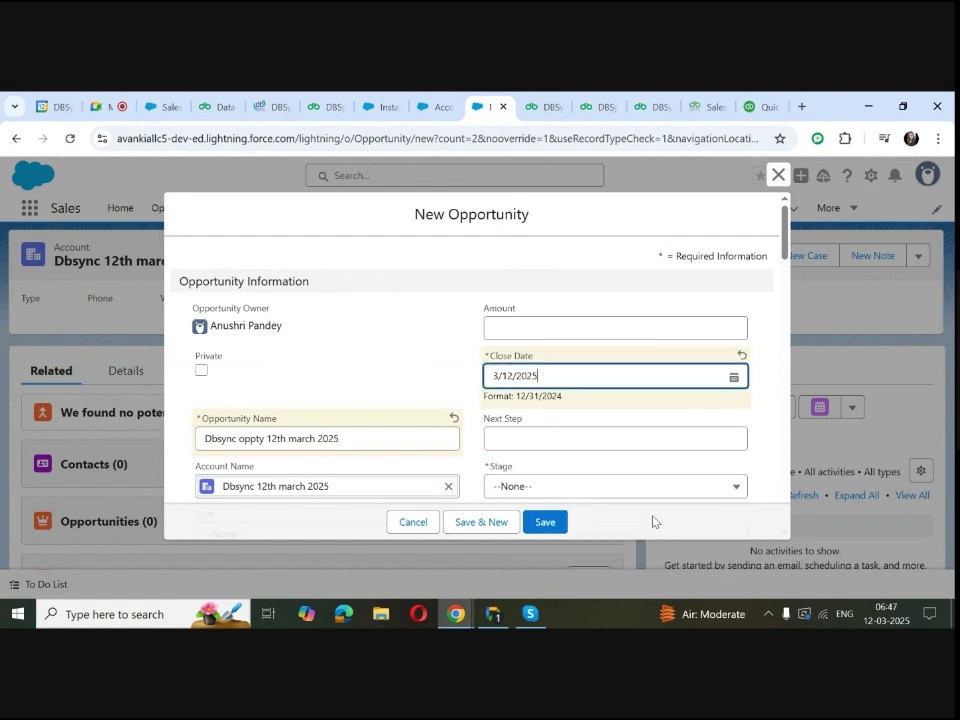
left_click(733, 490)
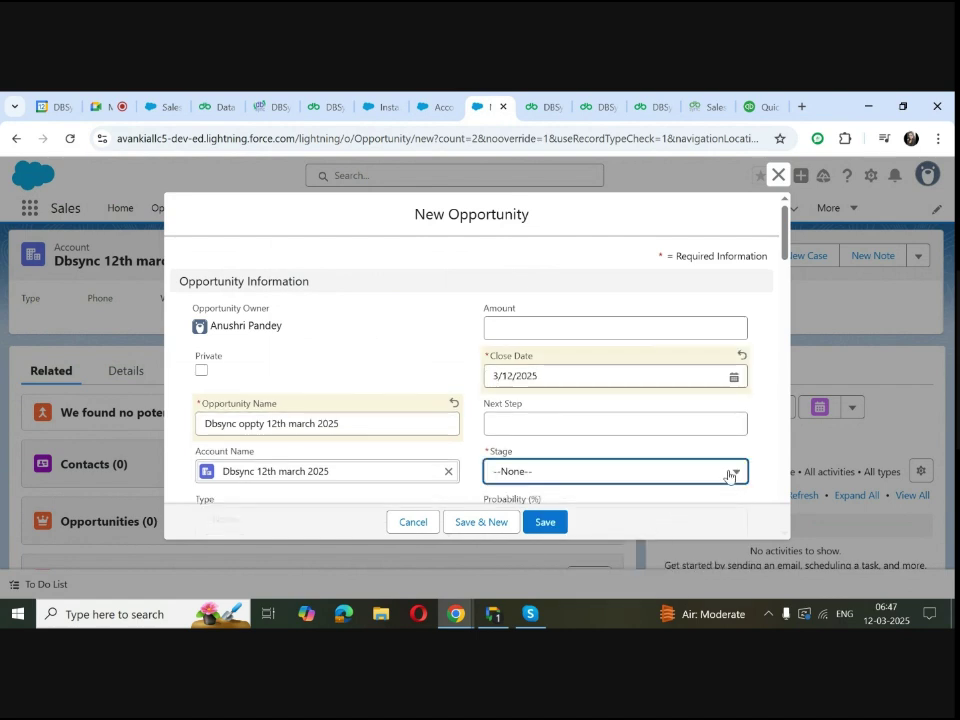
left_click(729, 476)
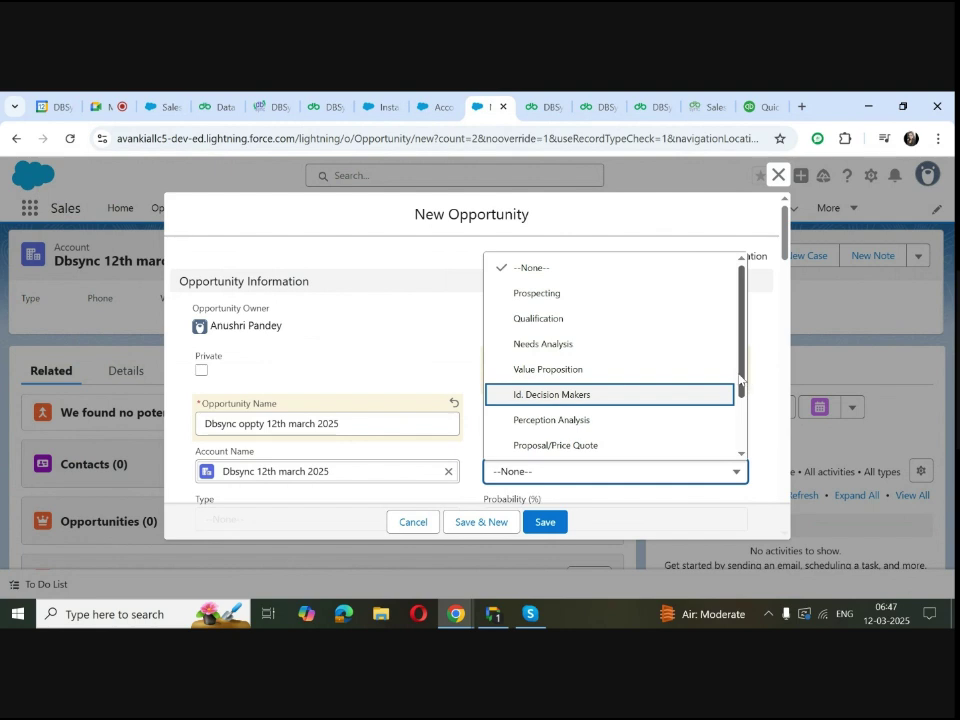
scroll(741, 380, "down", 2)
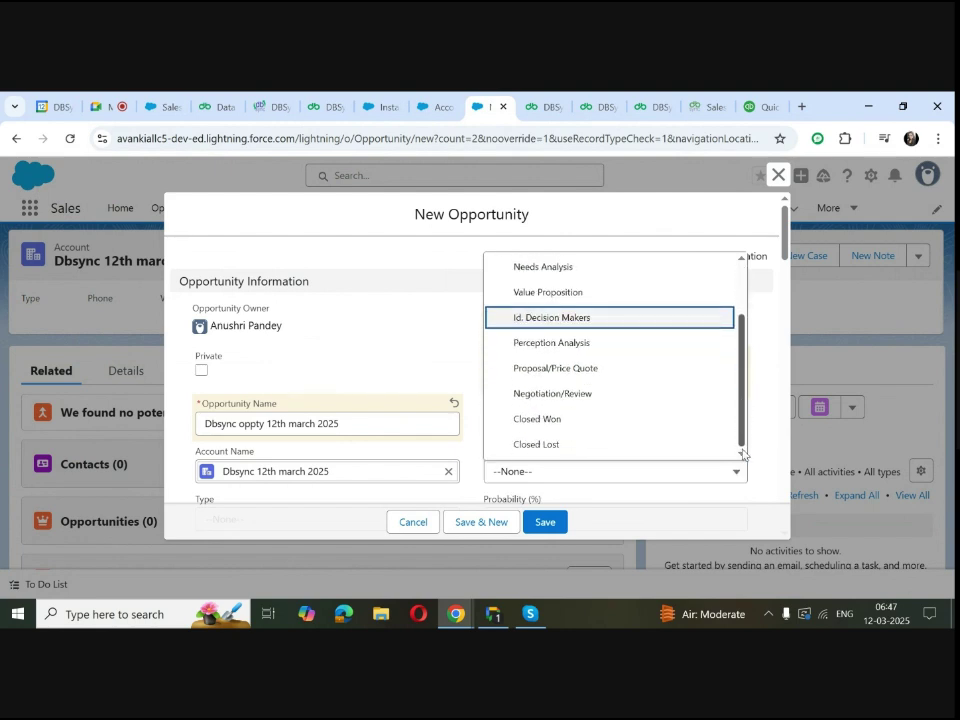
left_click(629, 420)
left_click(543, 522)
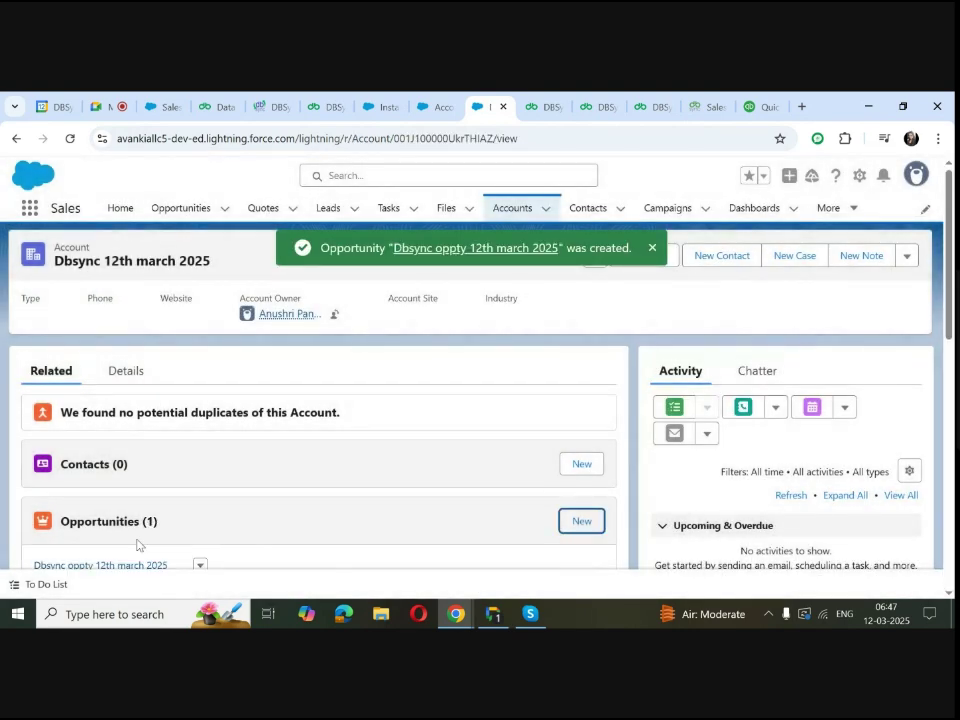
Open the new opportunity and add the product GenWatt Diesel 1000kW with a quantity of 2.
left_click(110, 567)
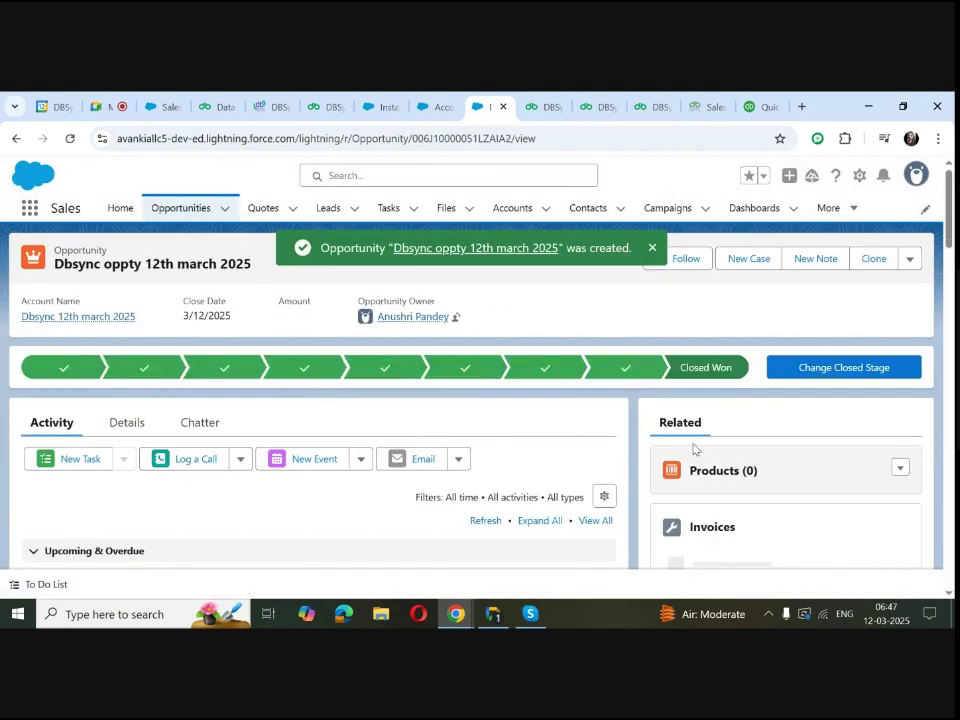
left_click(900, 470)
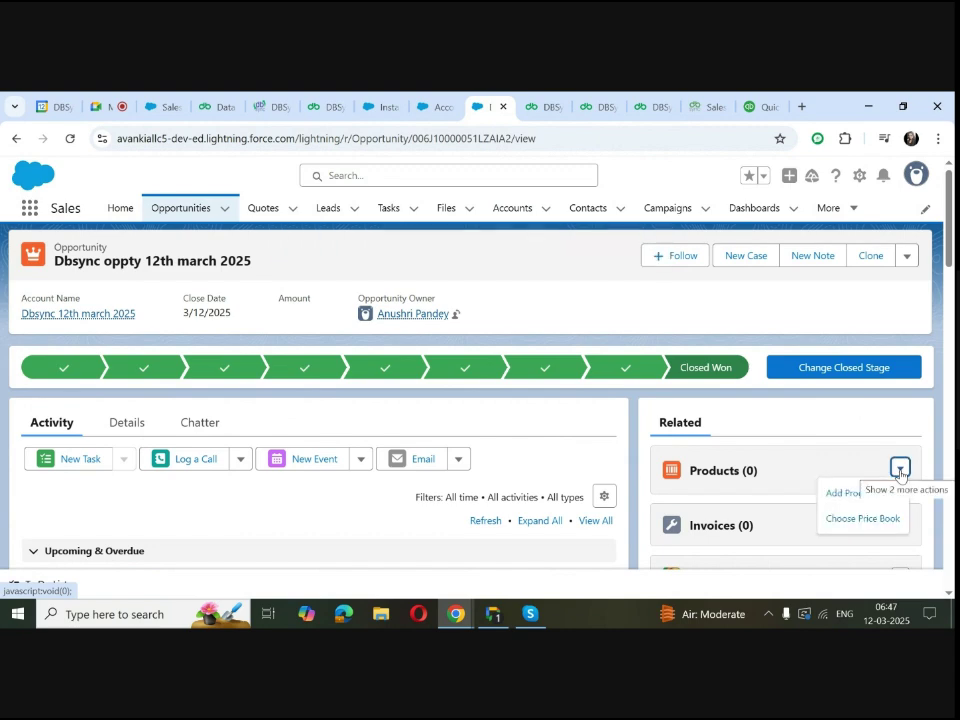
left_click(851, 496)
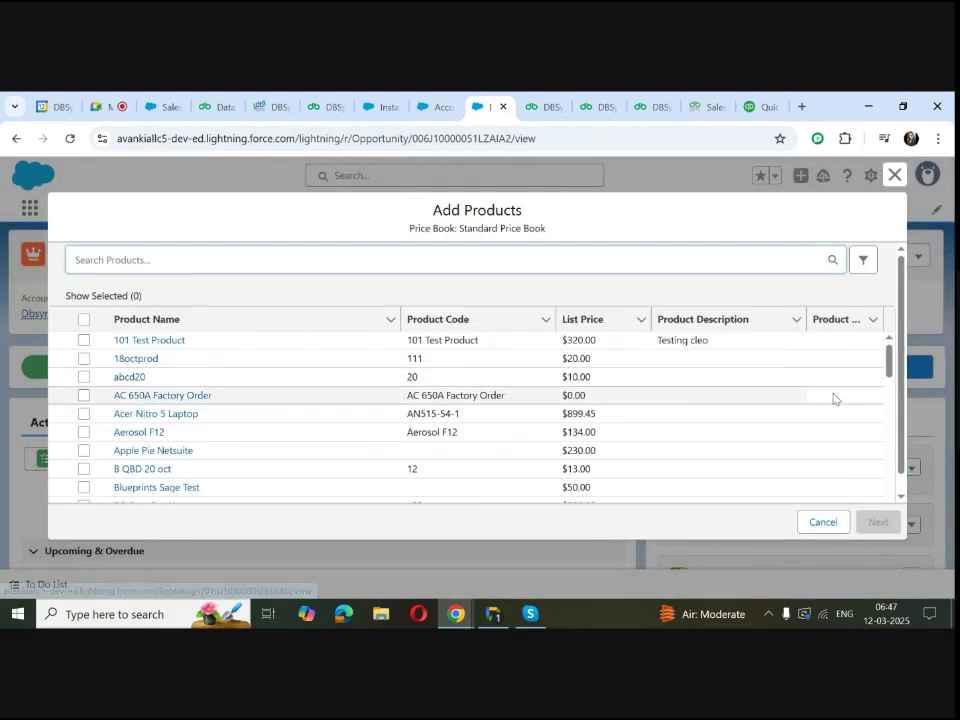
left_click_drag(889, 358, 889, 392)
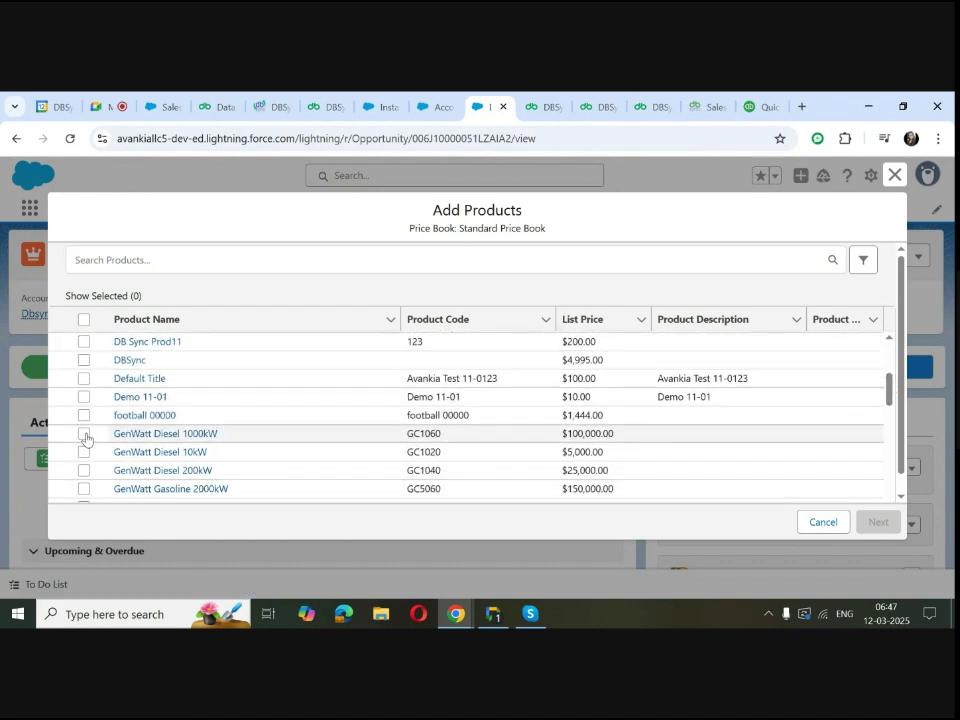
left_click(84, 435)
left_click(875, 522)
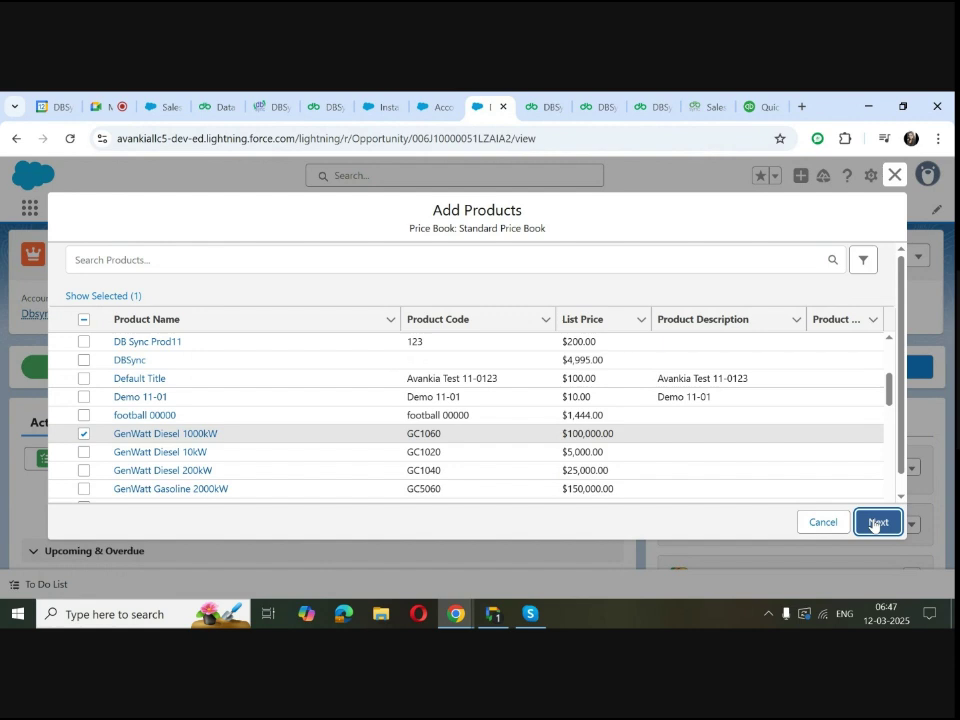
left_click(300, 310)
type("2")
left_click(876, 479)
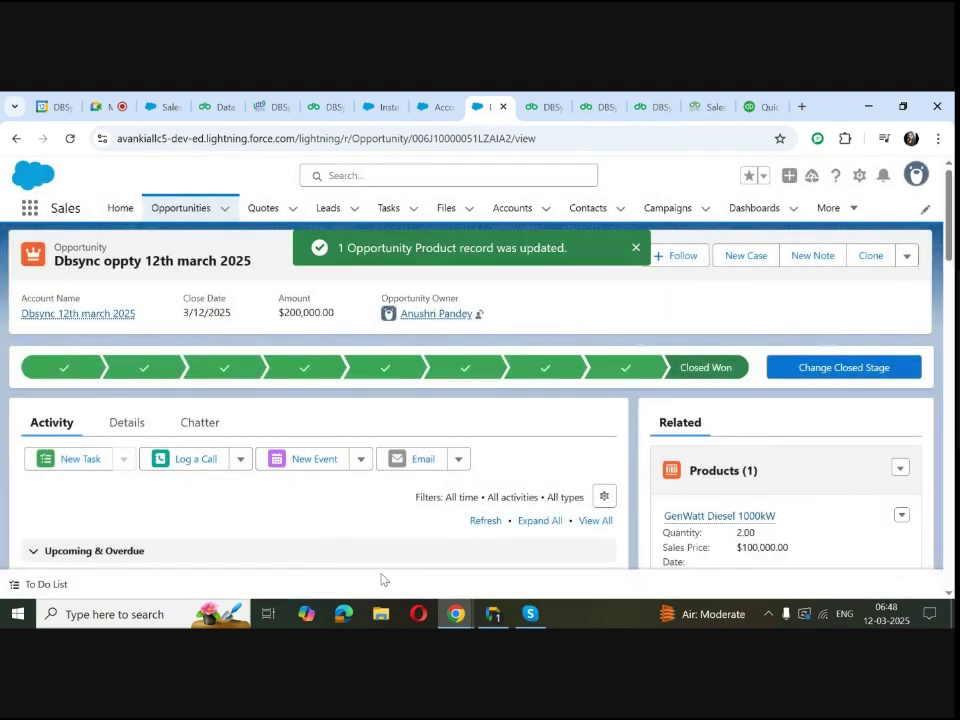
Set the Generate field in the opportunity's DB Sync details to Invoice and save the record.
left_click(129, 421)
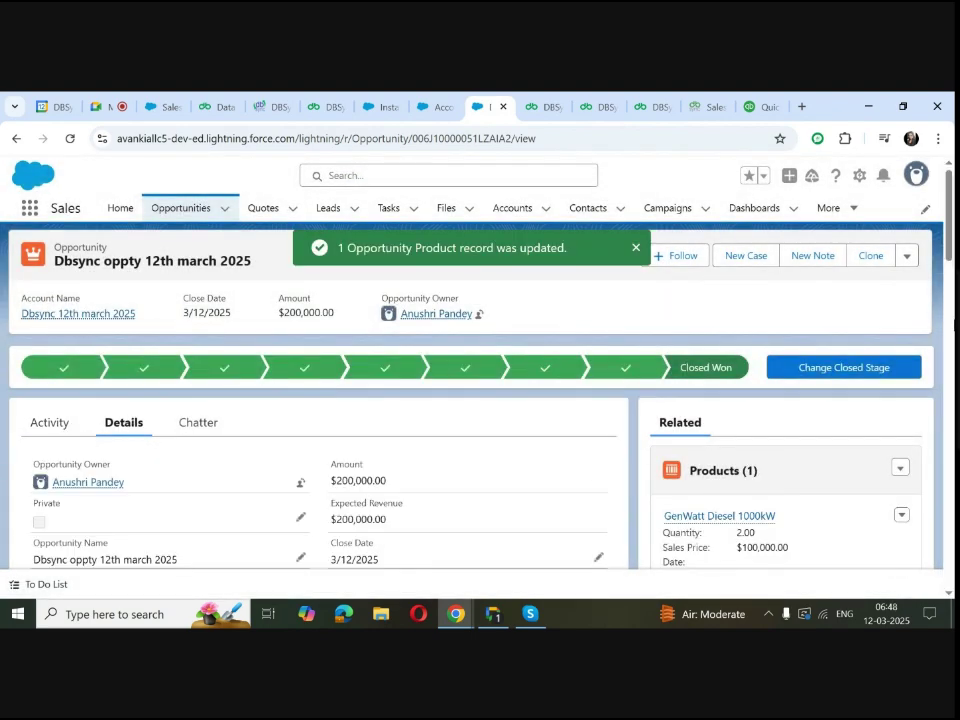
scroll(870, 347, "down", 10)
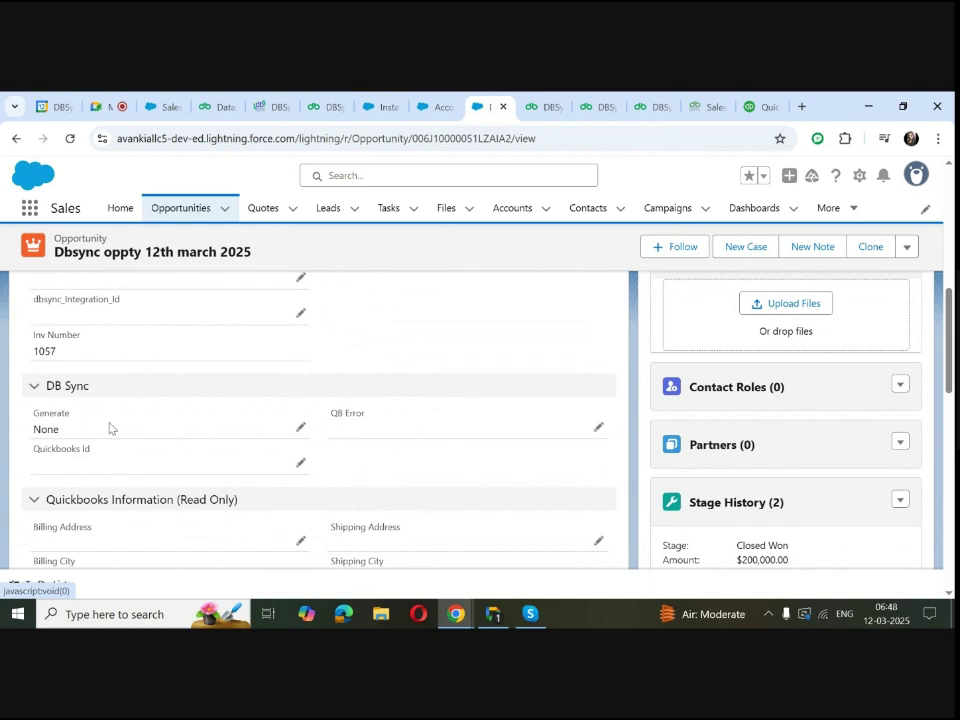
left_click(300, 431)
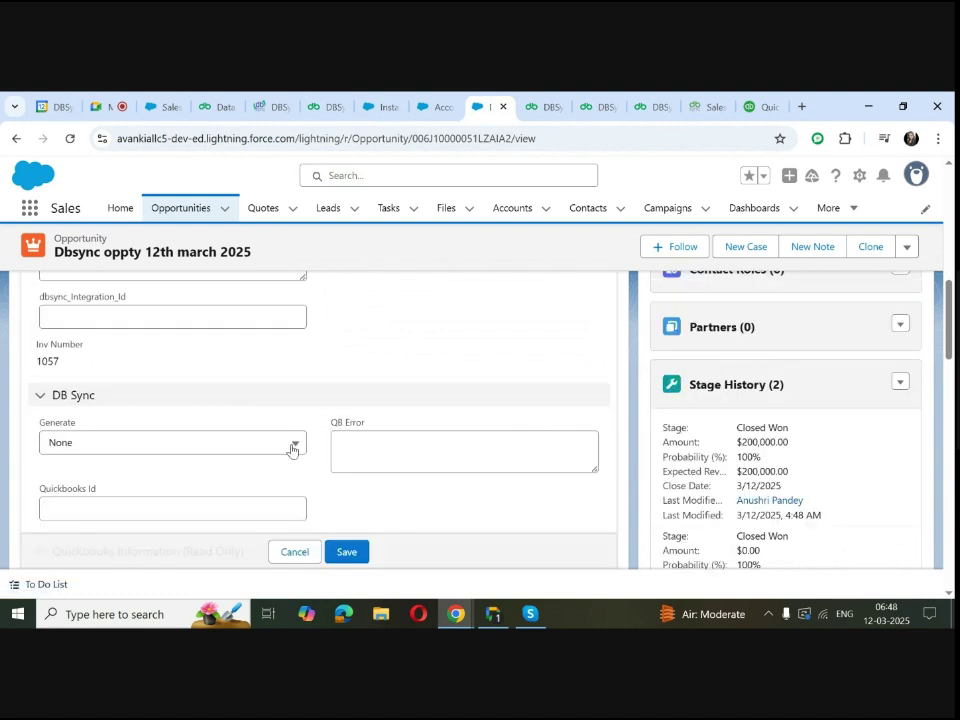
left_click(293, 448)
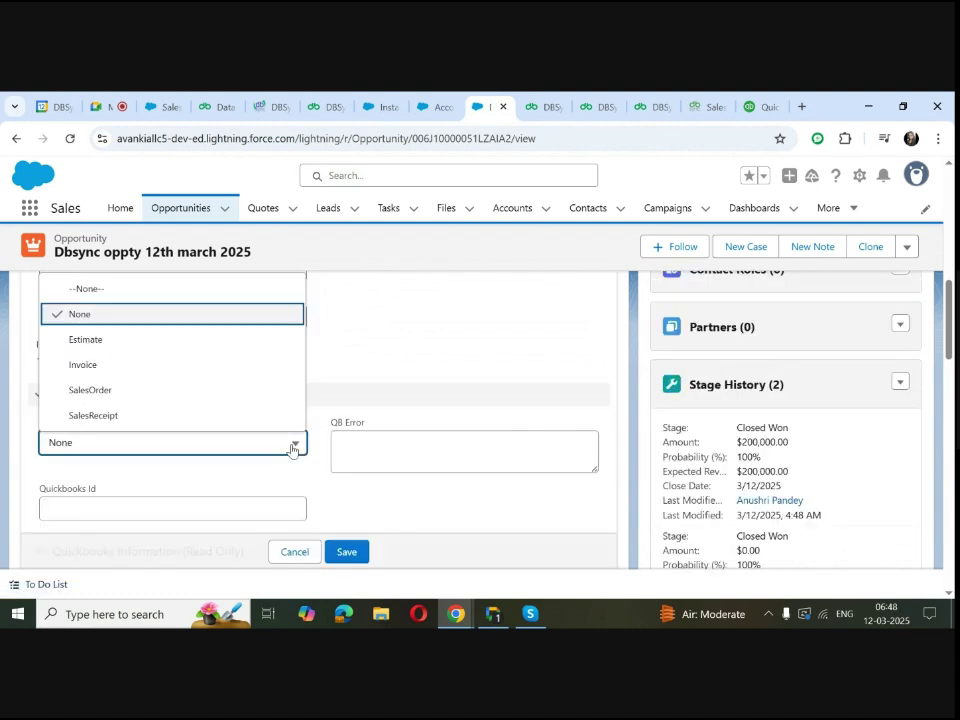
left_click(111, 372)
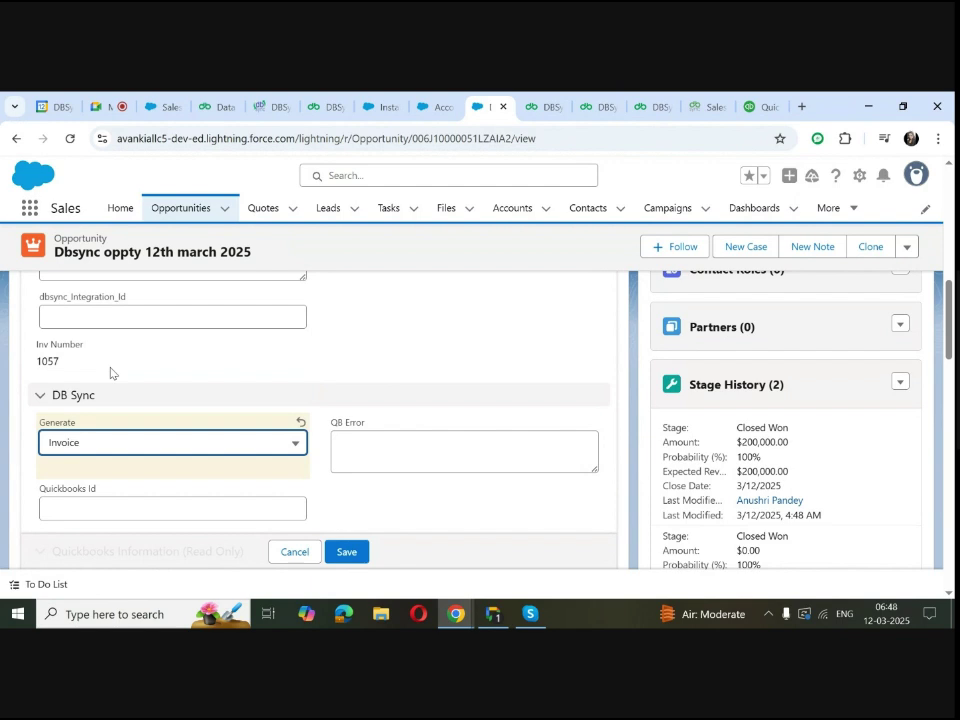
left_click(350, 553)
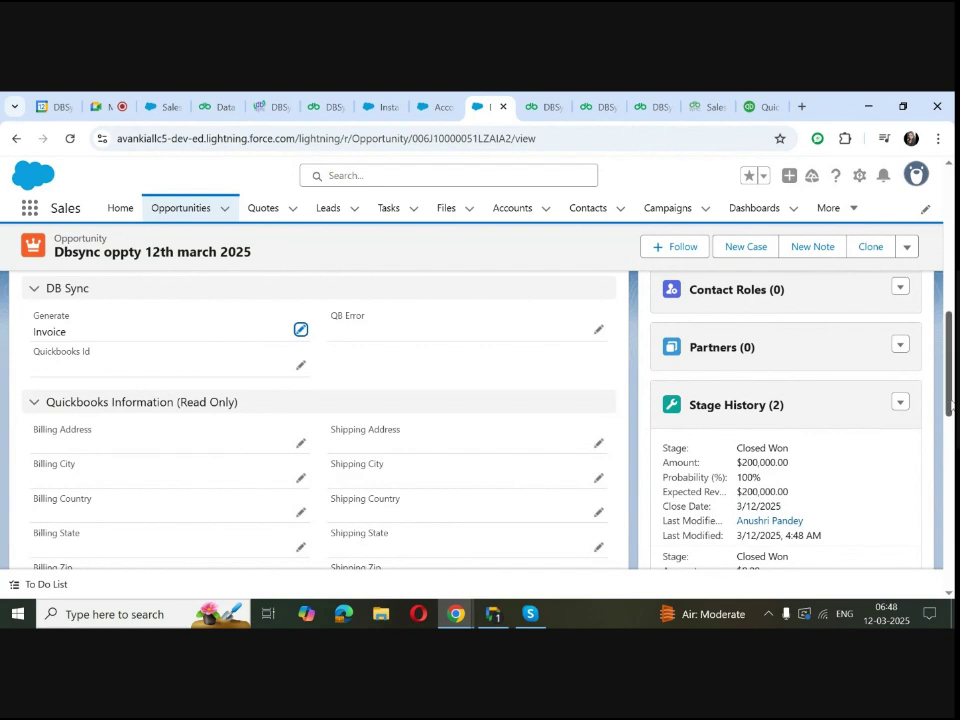
scroll(16, 527, "up", 5)
scroll(16, 527, "down", 3)
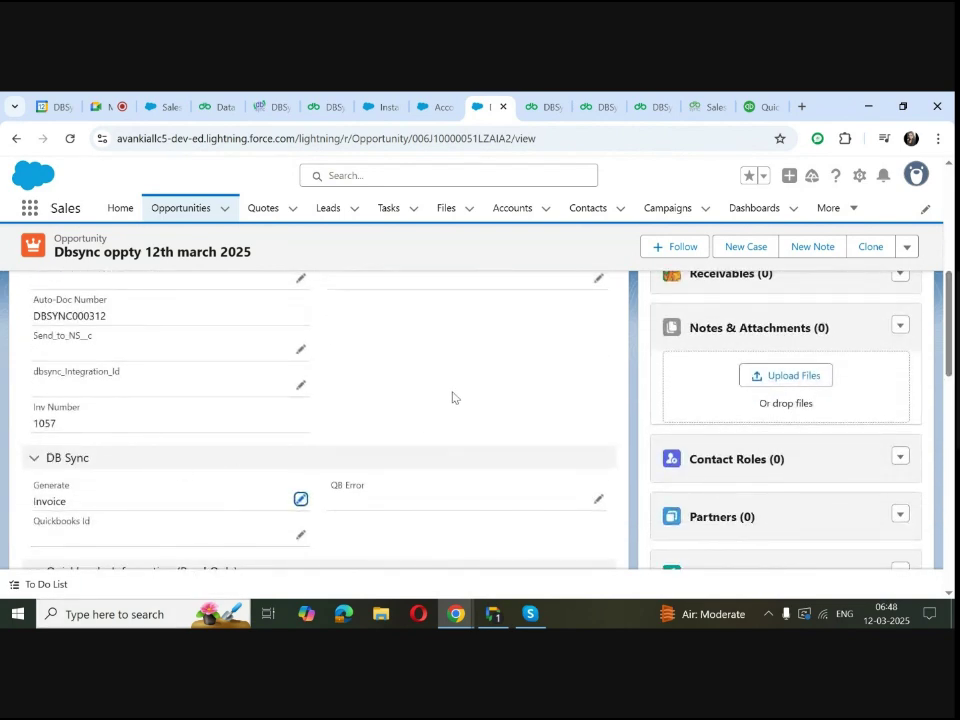
Switch to DBSync Cloud Workflow and run the Salesforce to QuickBooks Online Order to Cash workflow.
left_click(543, 108)
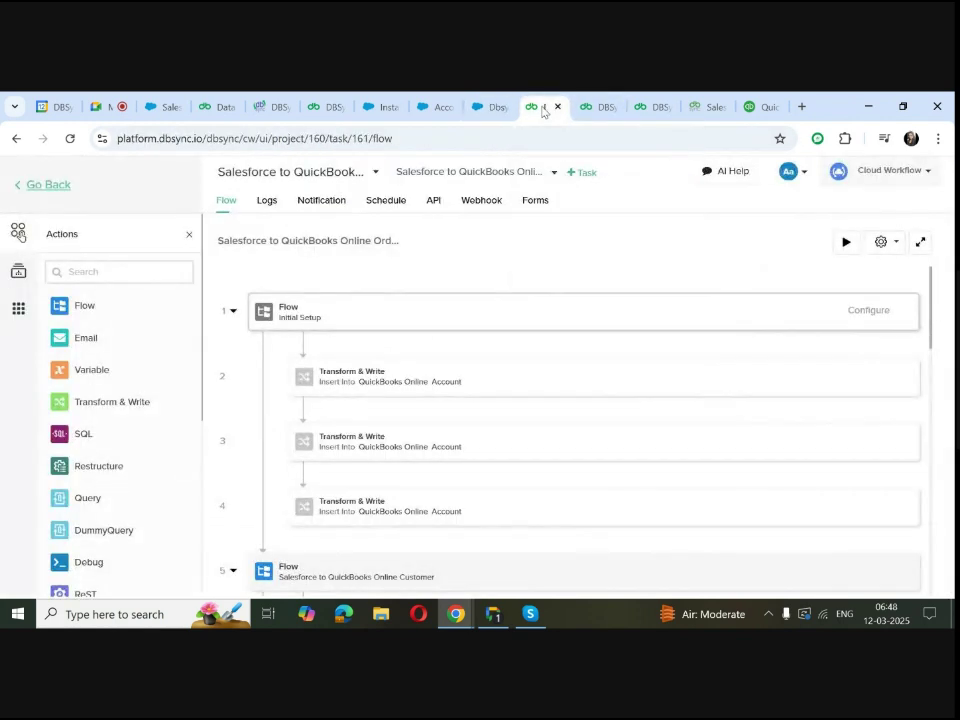
left_click(842, 246)
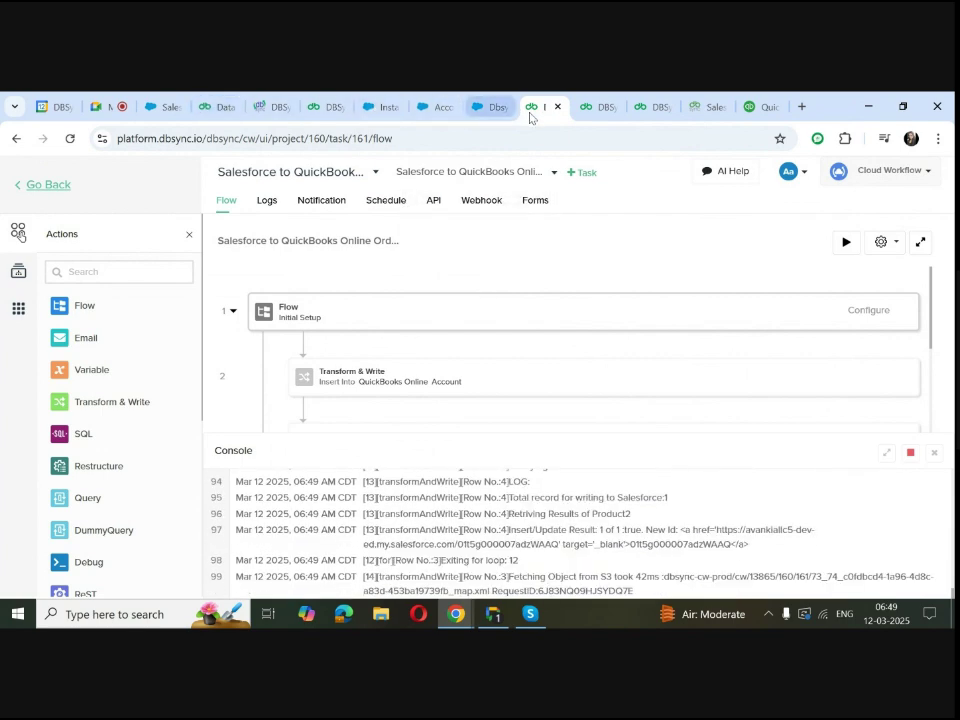
Return to the Salesforce opportunity, reload it and check the Generate and Quickbooks Id fields in its DB Sync details.
left_click(495, 108)
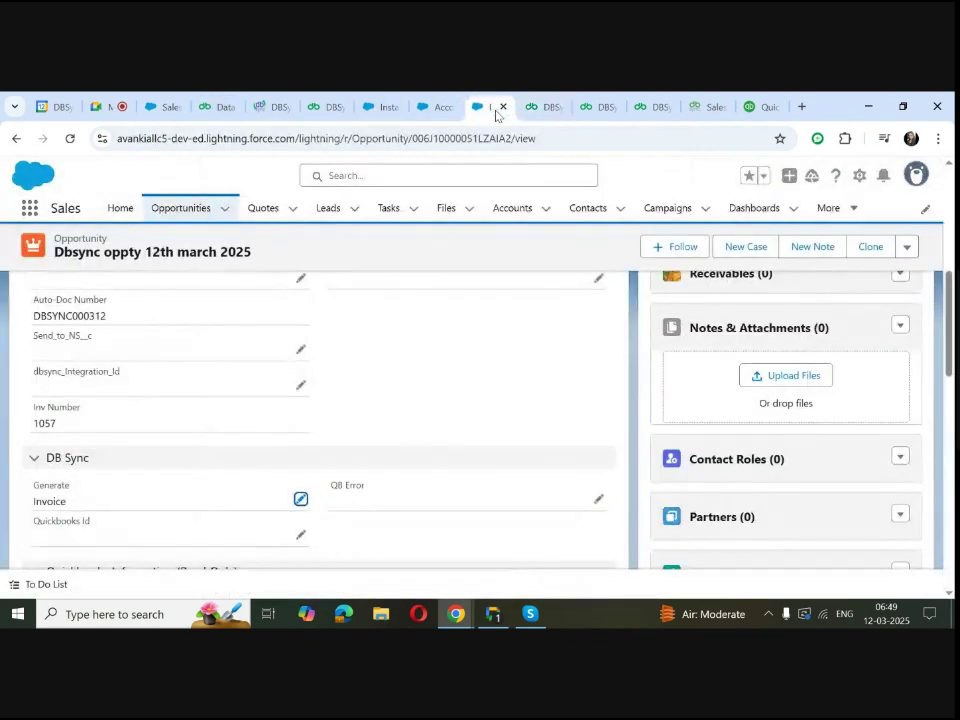
left_click(70, 138)
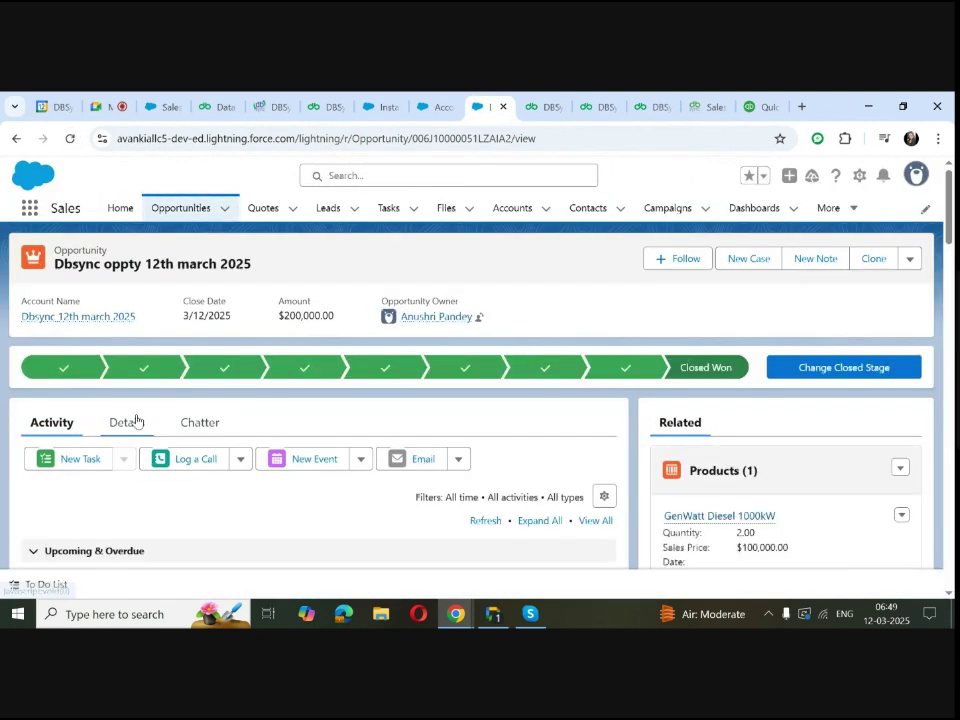
left_click(126, 422)
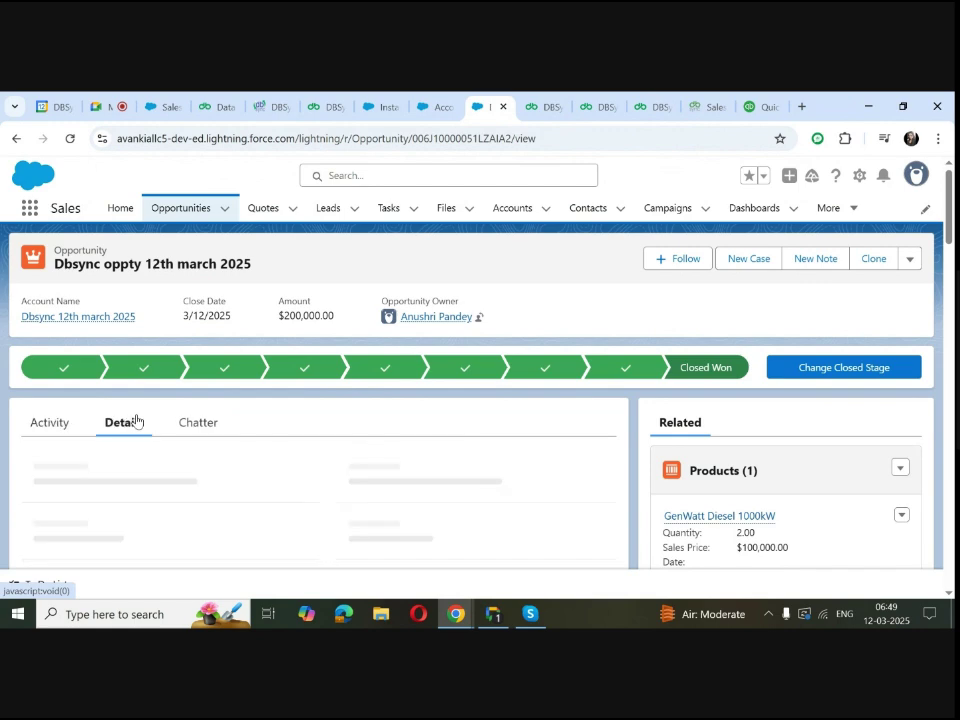
scroll(949, 232, "down", 10)
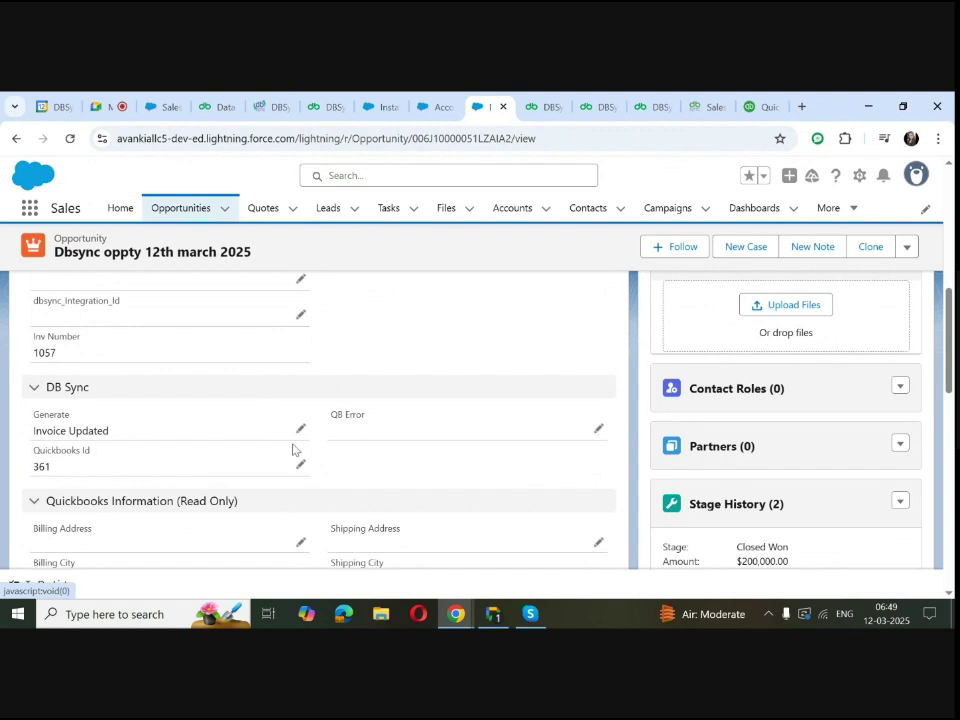
Switch to QuickBooks Online, reload it, search for "dbsync 12th" and open the customer Dbsync 12th march 2025.
left_click(752, 106)
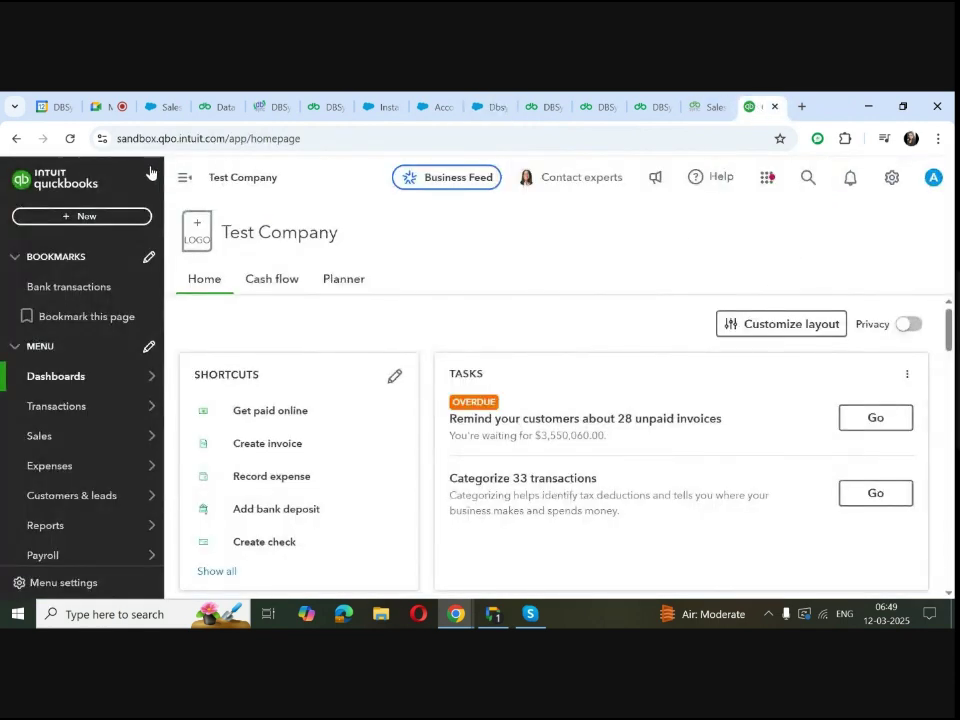
left_click(70, 138)
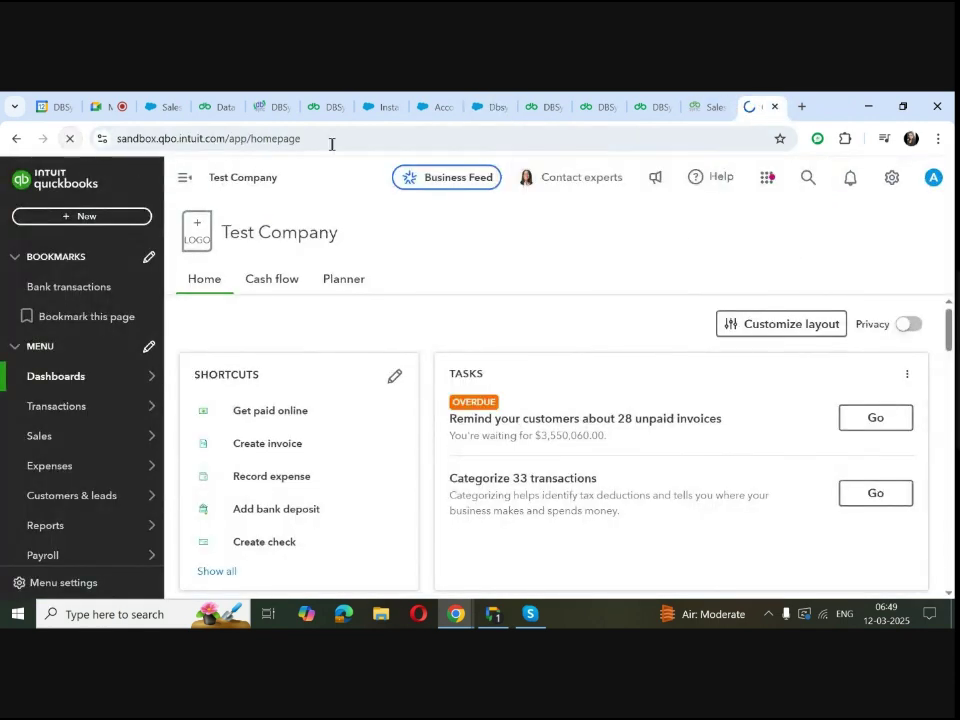
left_click(808, 180)
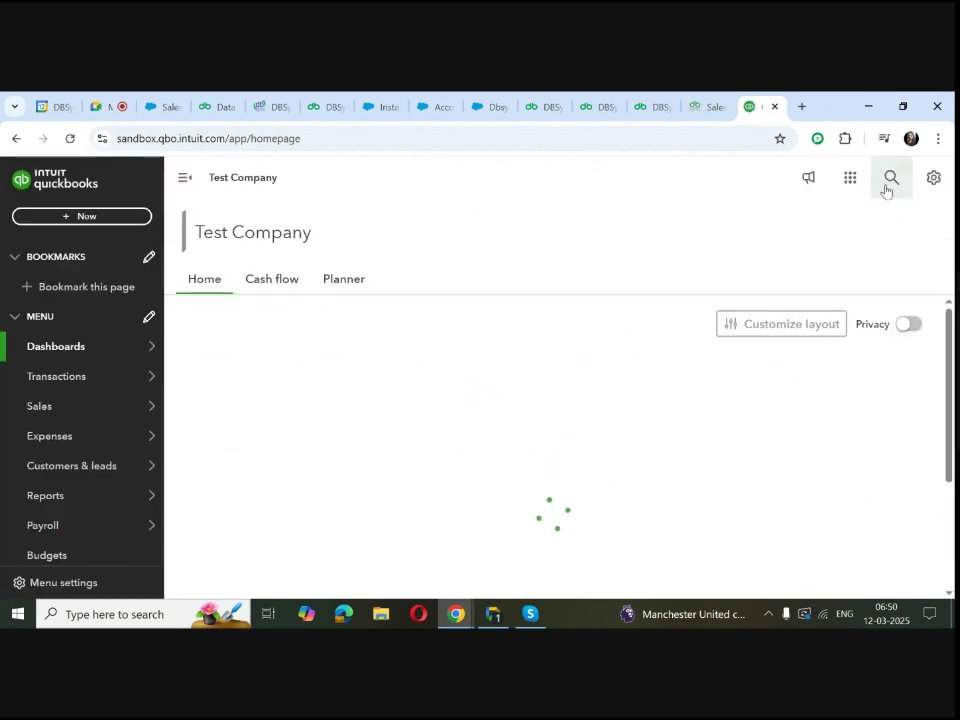
left_click(887, 186)
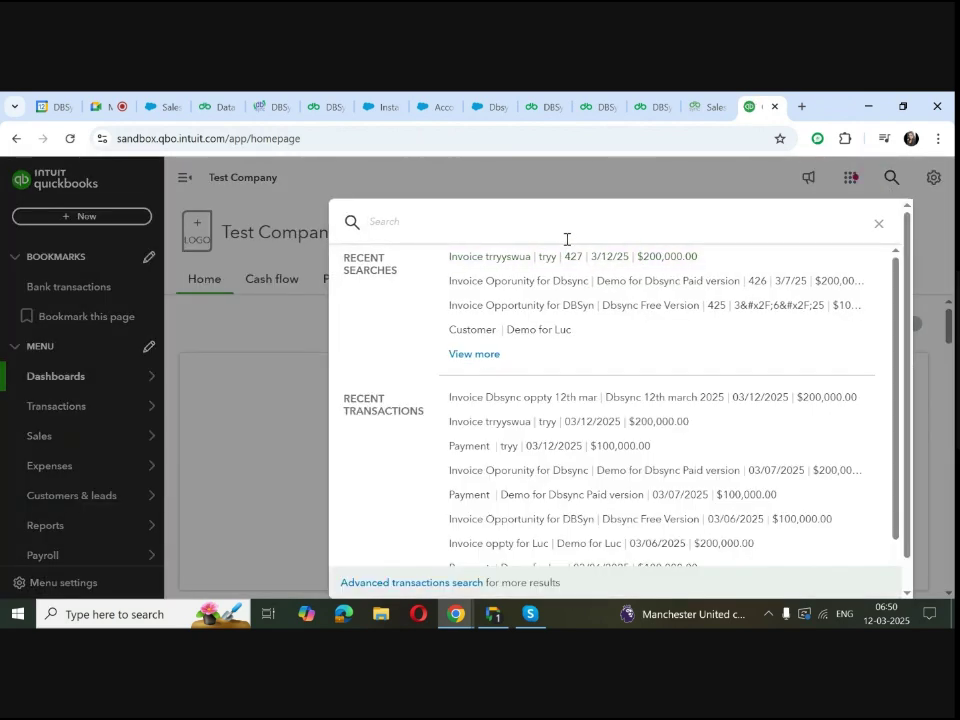
type("dbsyn")
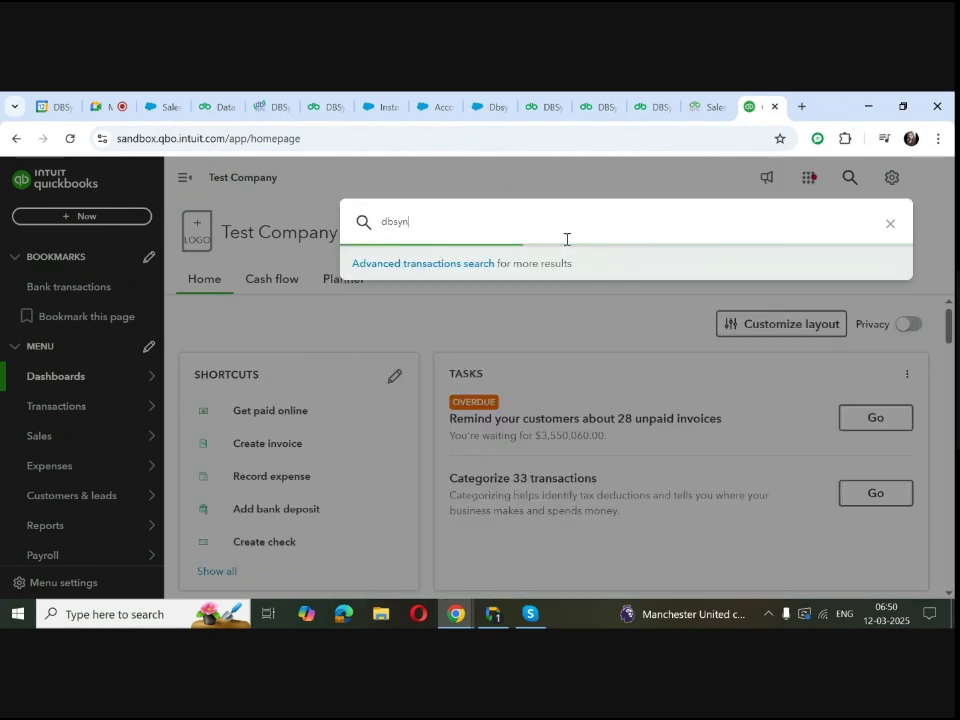
type("c 12th")
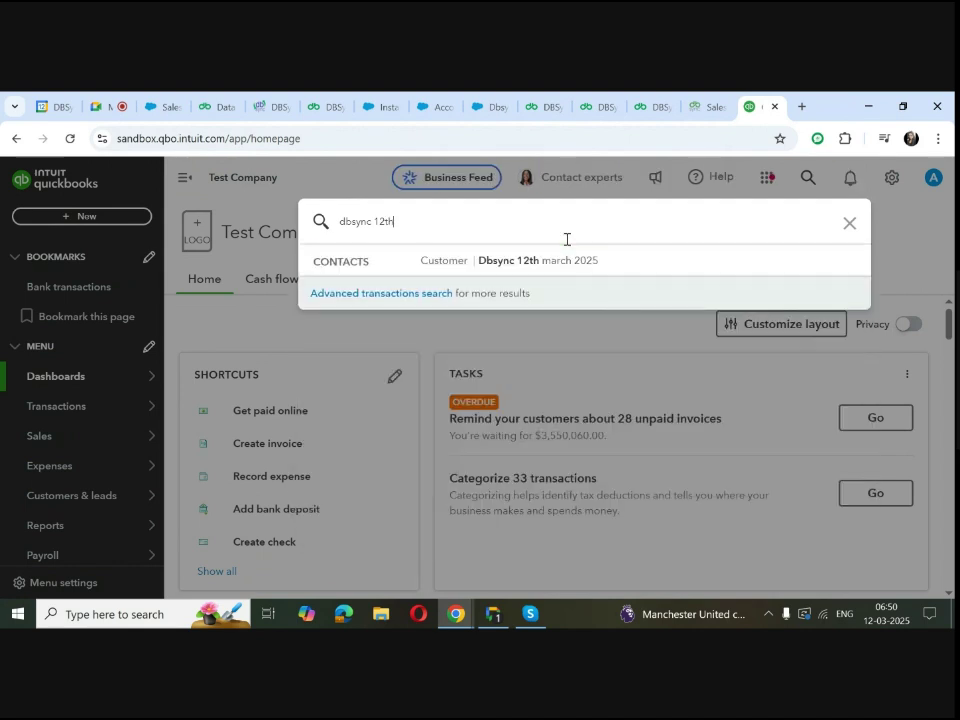
left_click(564, 264)
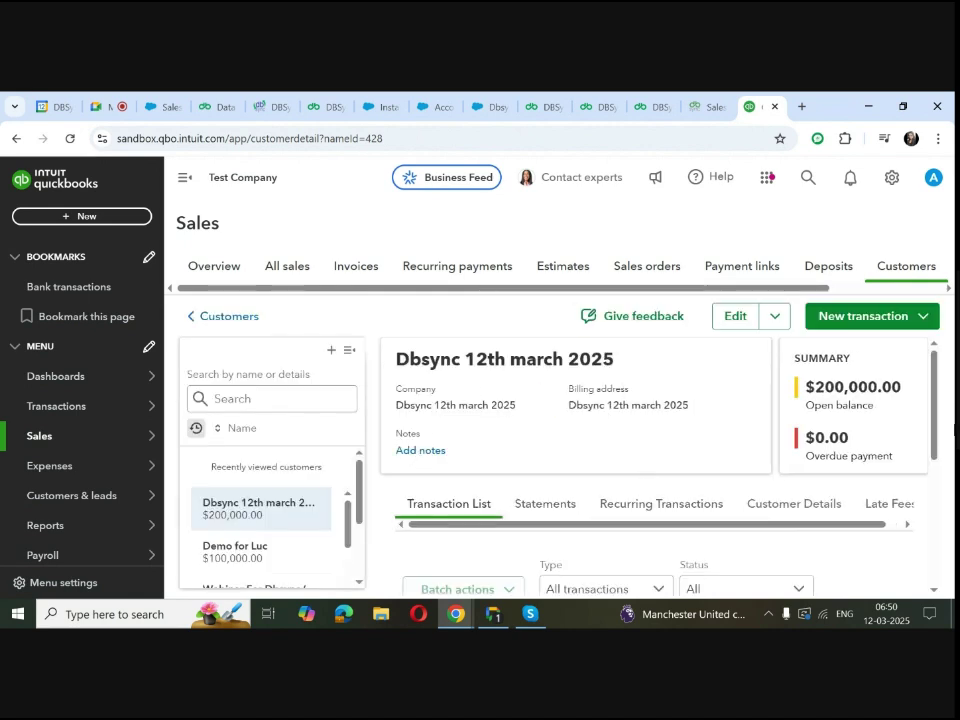
Open the customer's invoice and record a Cash payment of $100,000.00 against it, saving and closing the payment.
left_click_drag(938, 400, 938, 519)
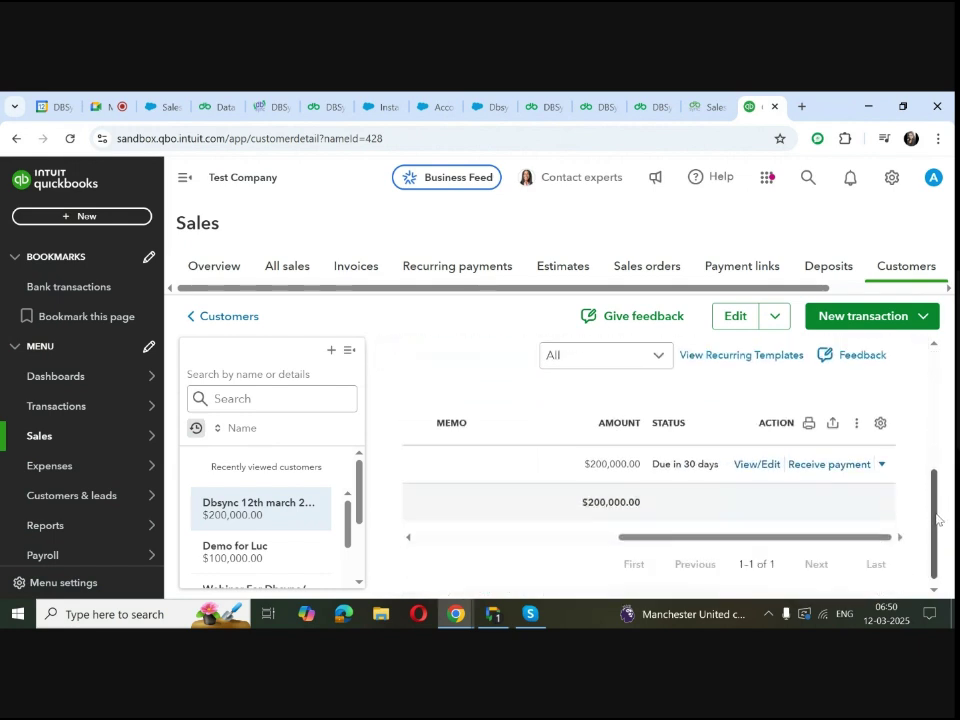
left_click(752, 466)
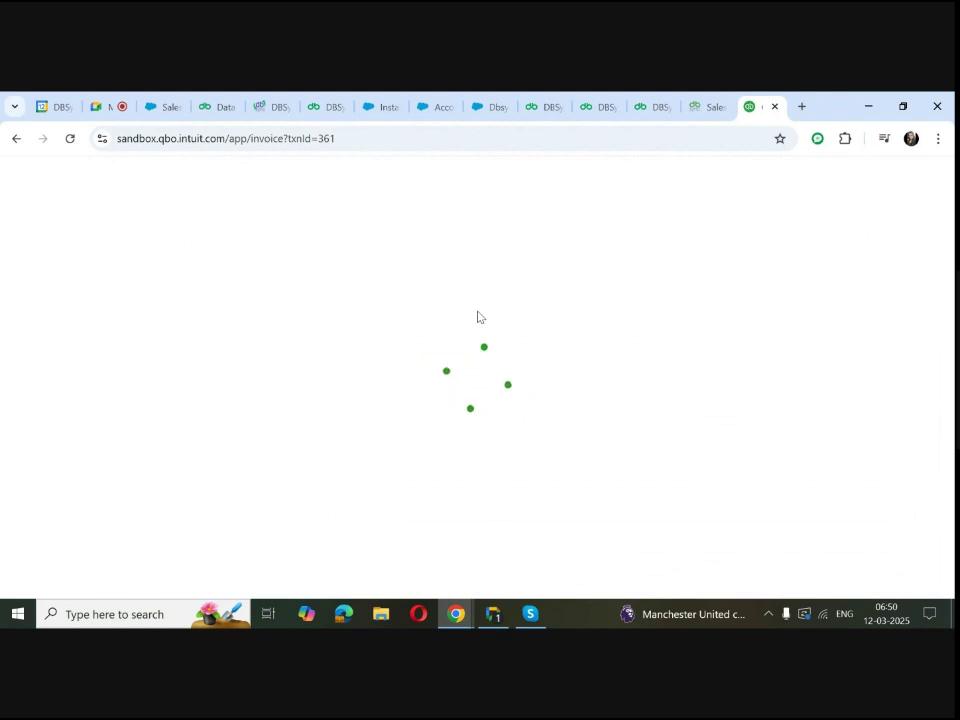
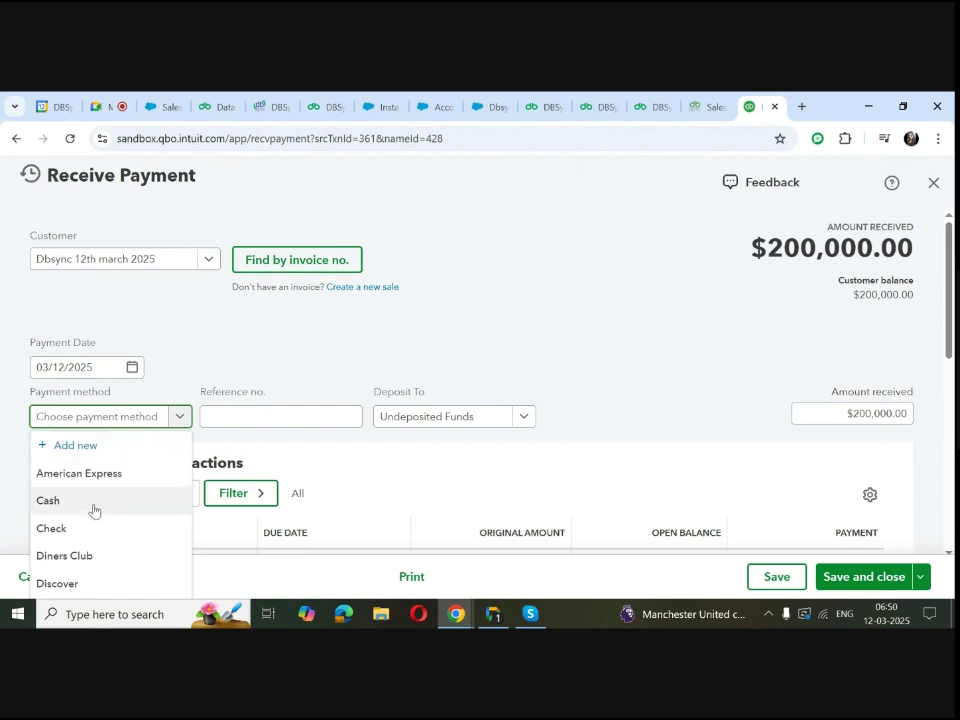
left_click(86, 508)
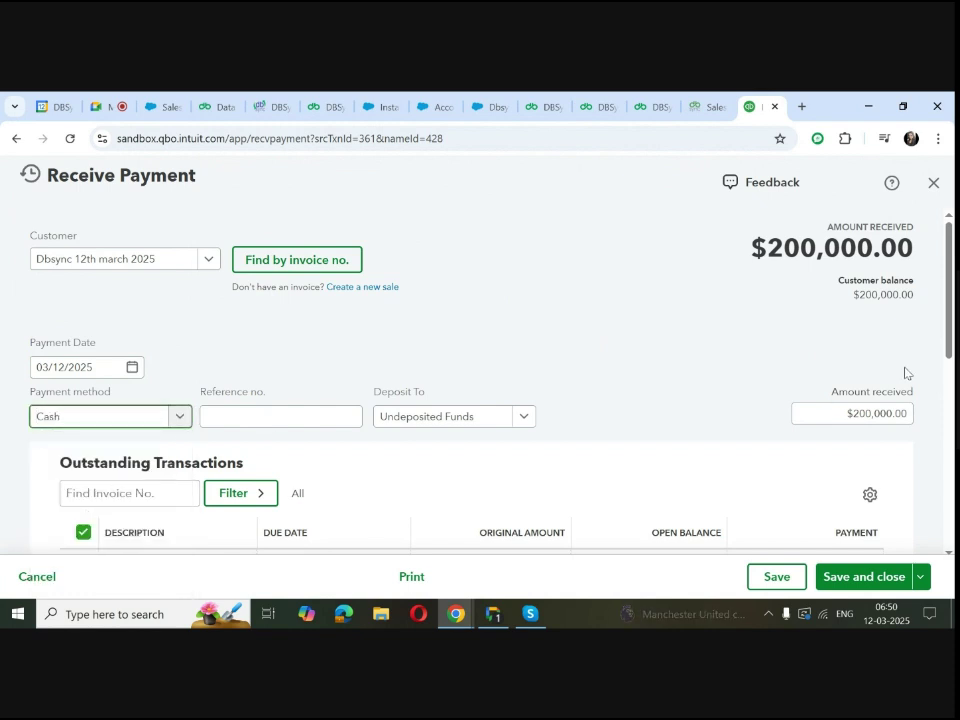
left_click(860, 414)
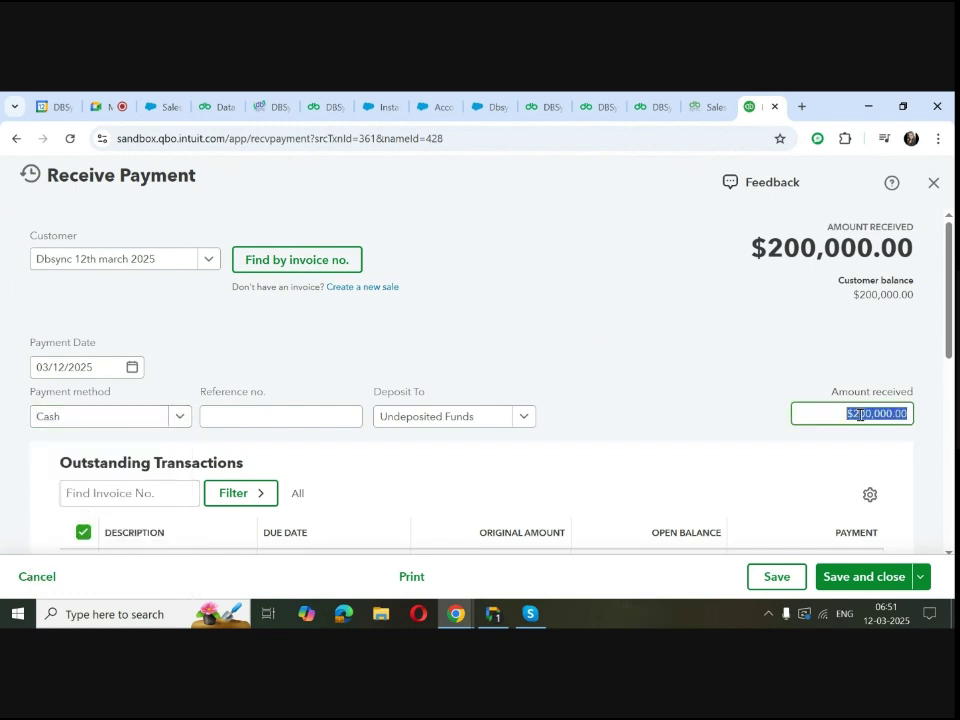
left_click(860, 414)
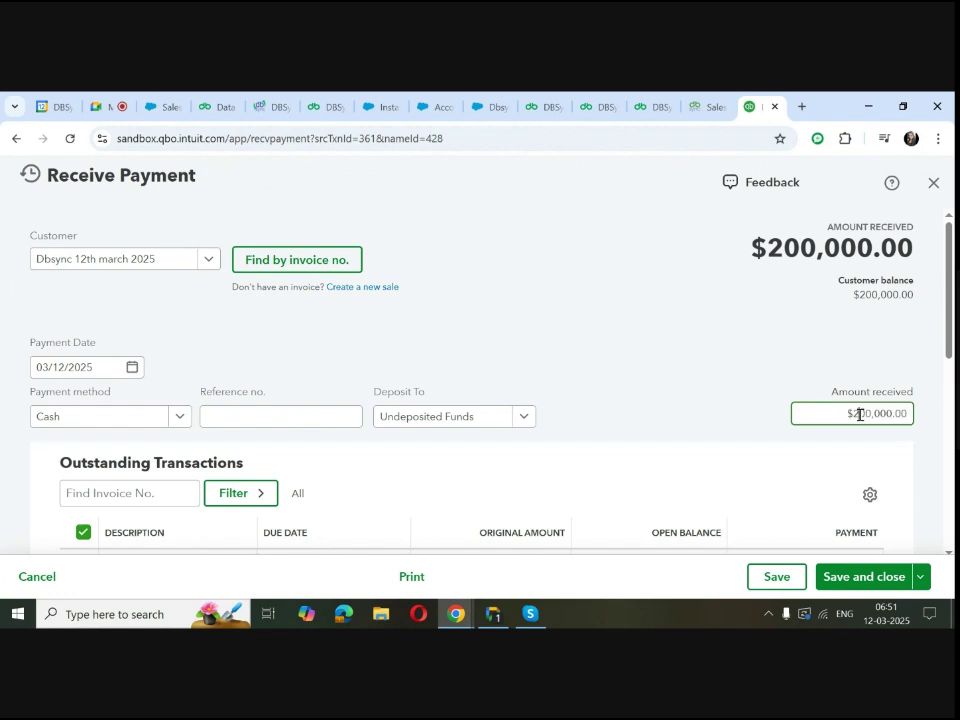
type("1")
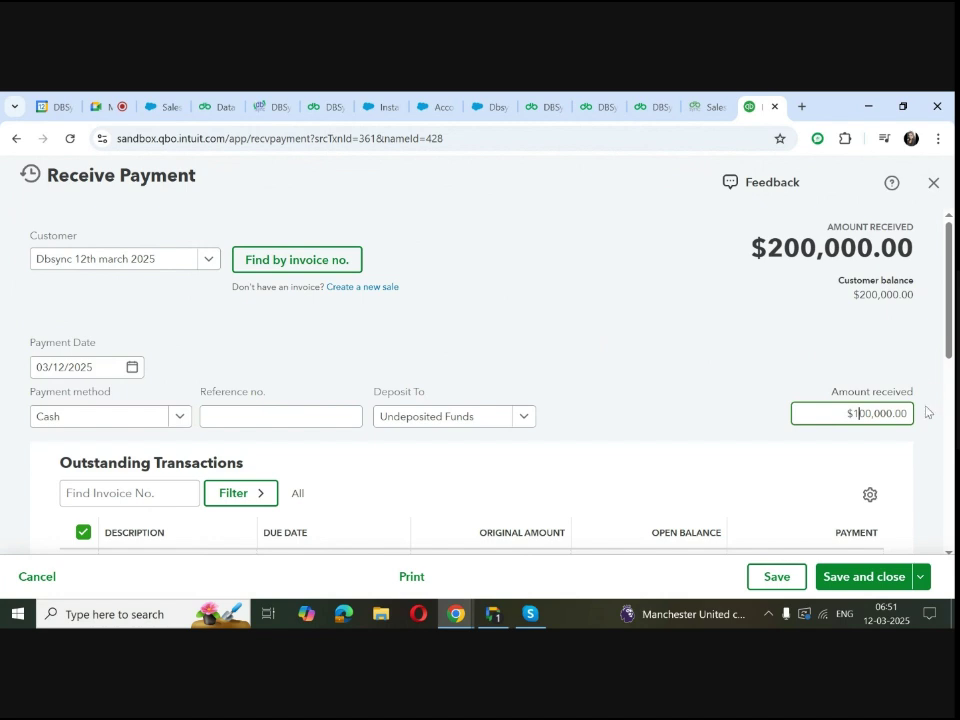
left_click(862, 576)
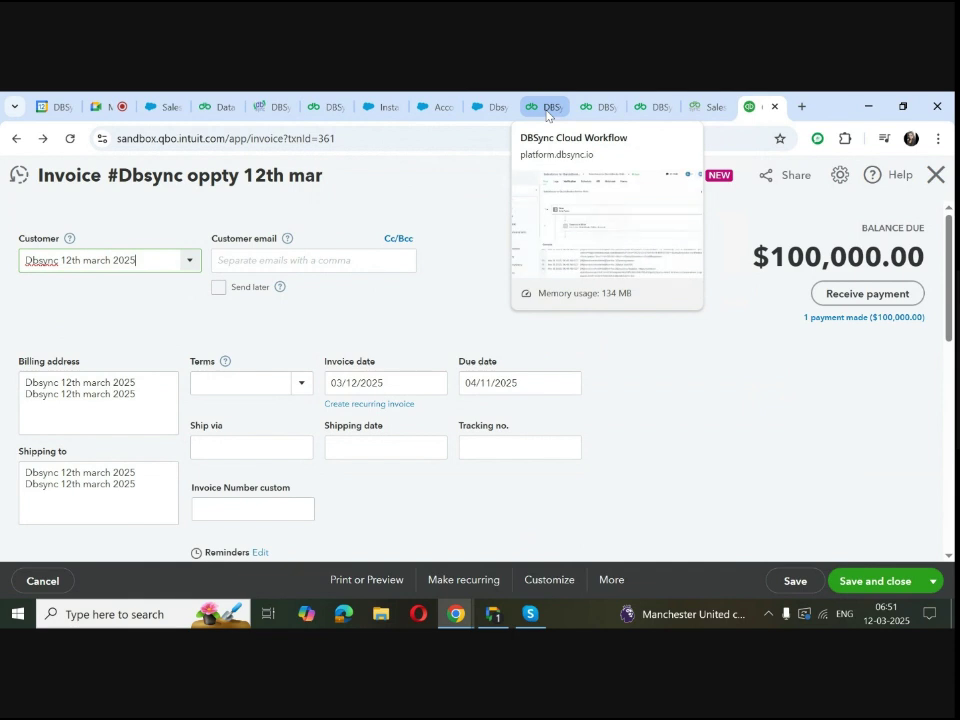
Switch to DBSync Cloud Workflow and run the Salesforce to QuickBooks Online workflow again to sync the payment.
left_click(548, 107)
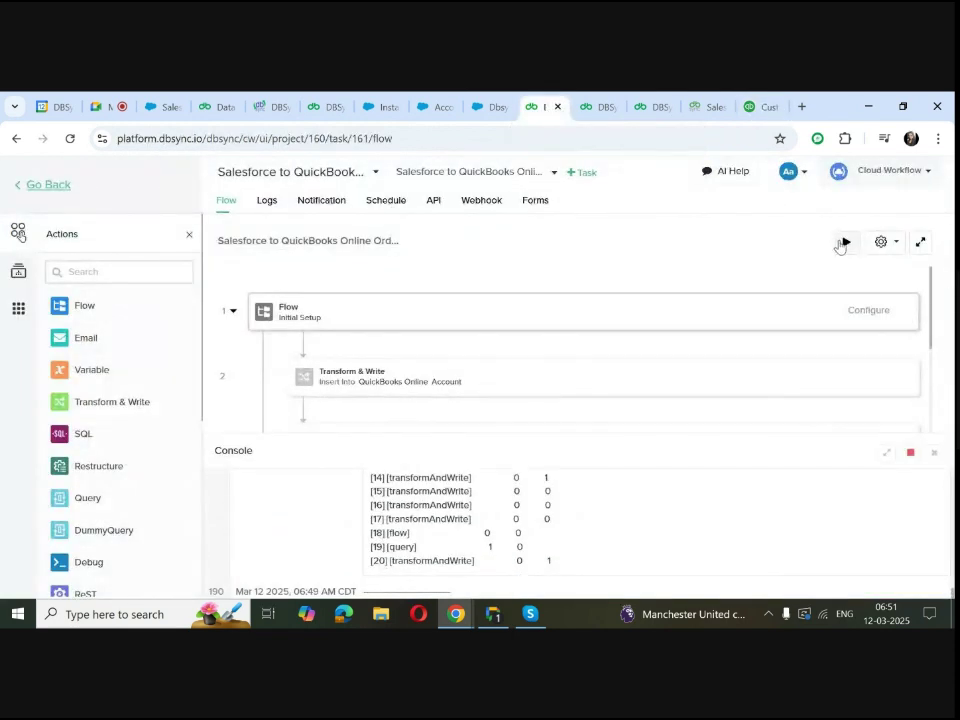
left_click(843, 243)
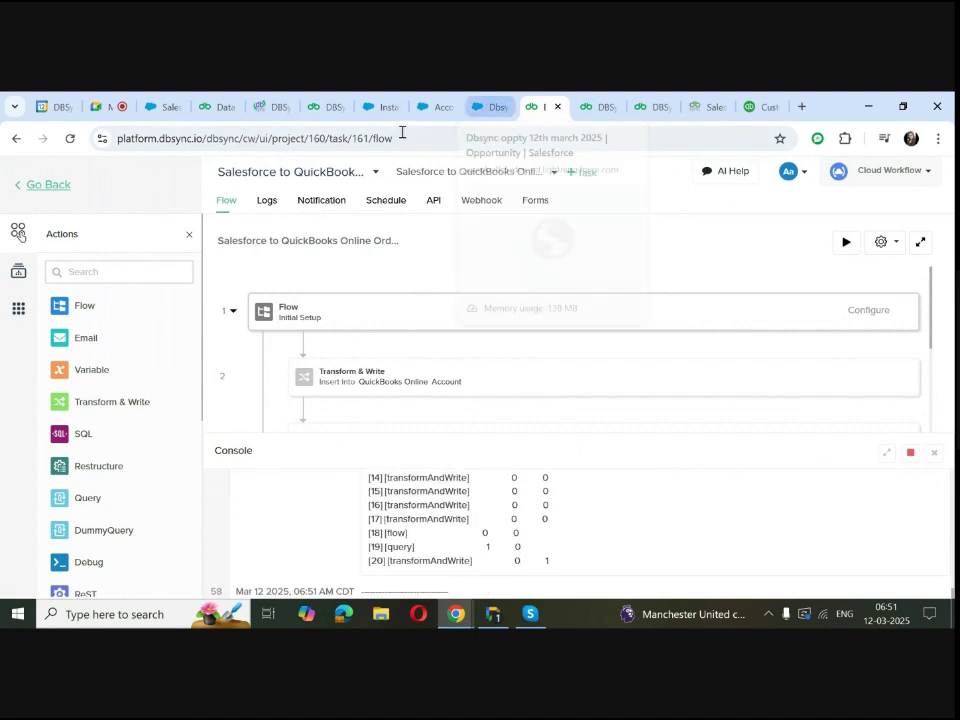
Return to the Salesforce opportunity, reload it, and open its receivable record to review the payment, balance and Receivables View details.
mouse_move(428, 112)
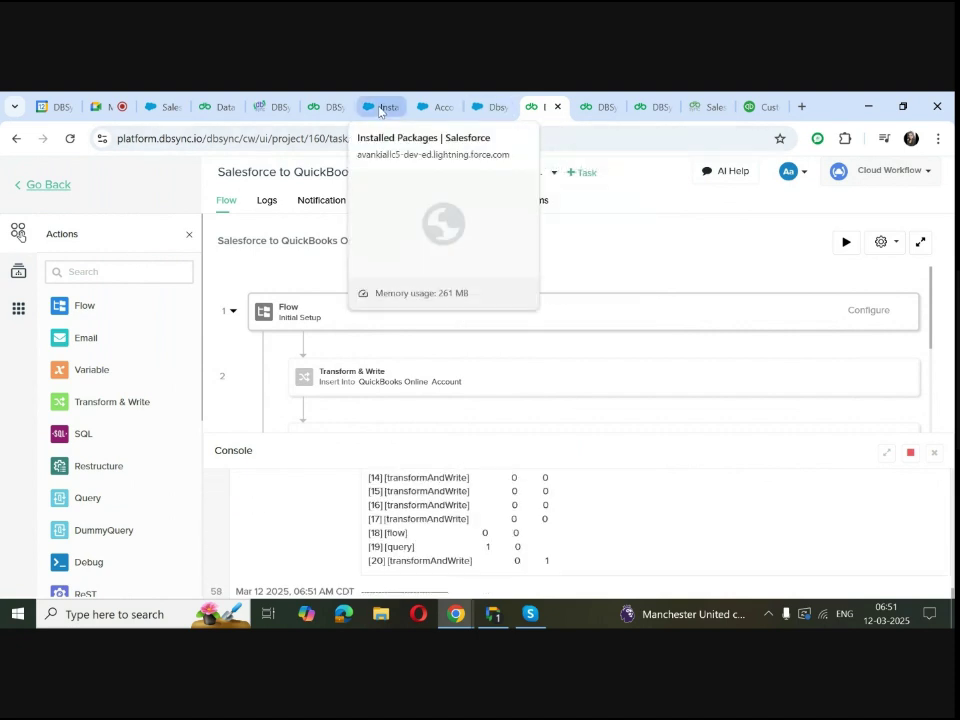
left_click(488, 108)
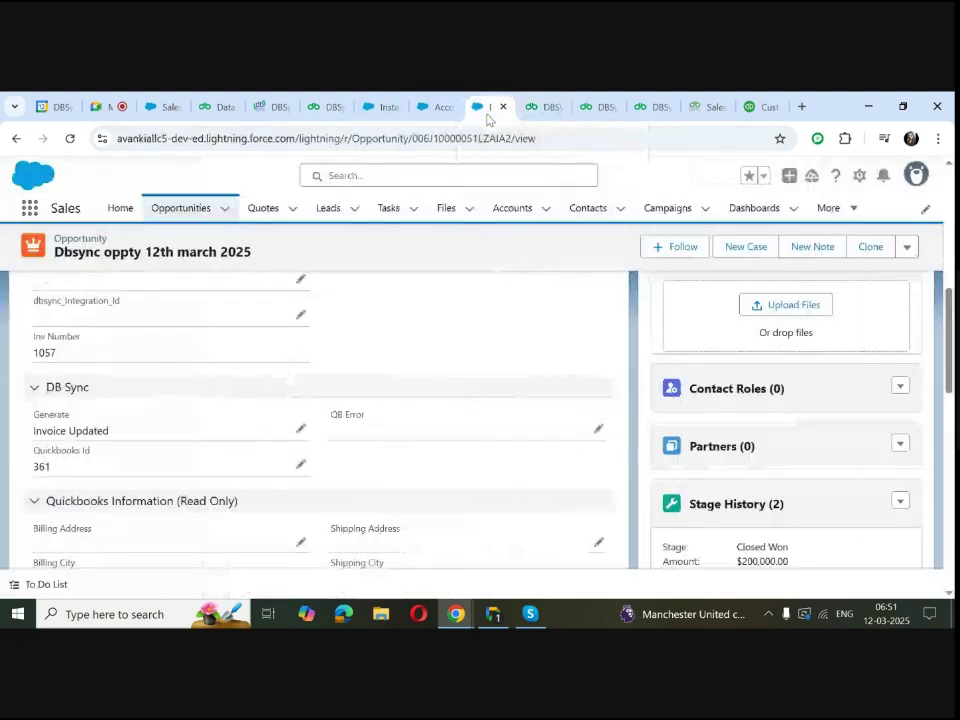
left_click(70, 138)
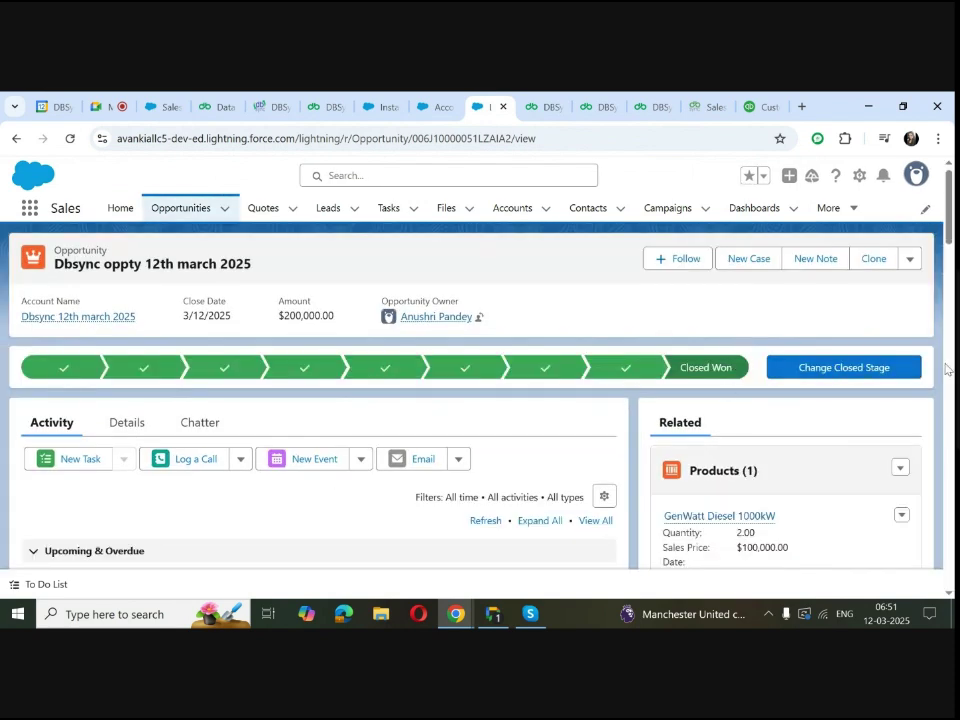
scroll(945, 364, "down", 5)
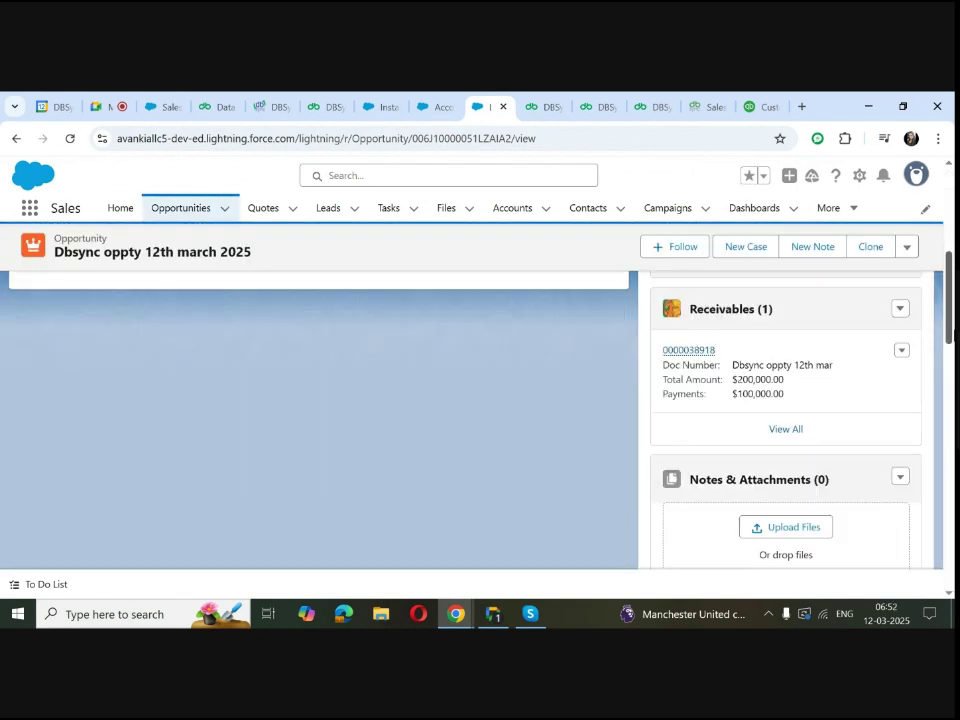
left_click(689, 346)
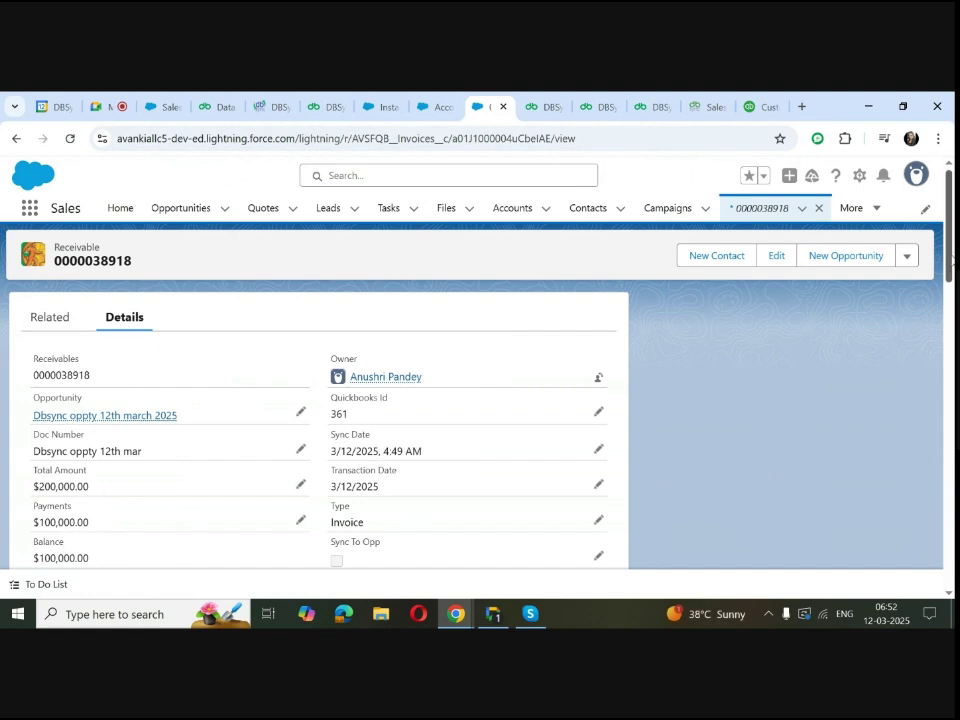
scroll(772, 474, "down", 5)
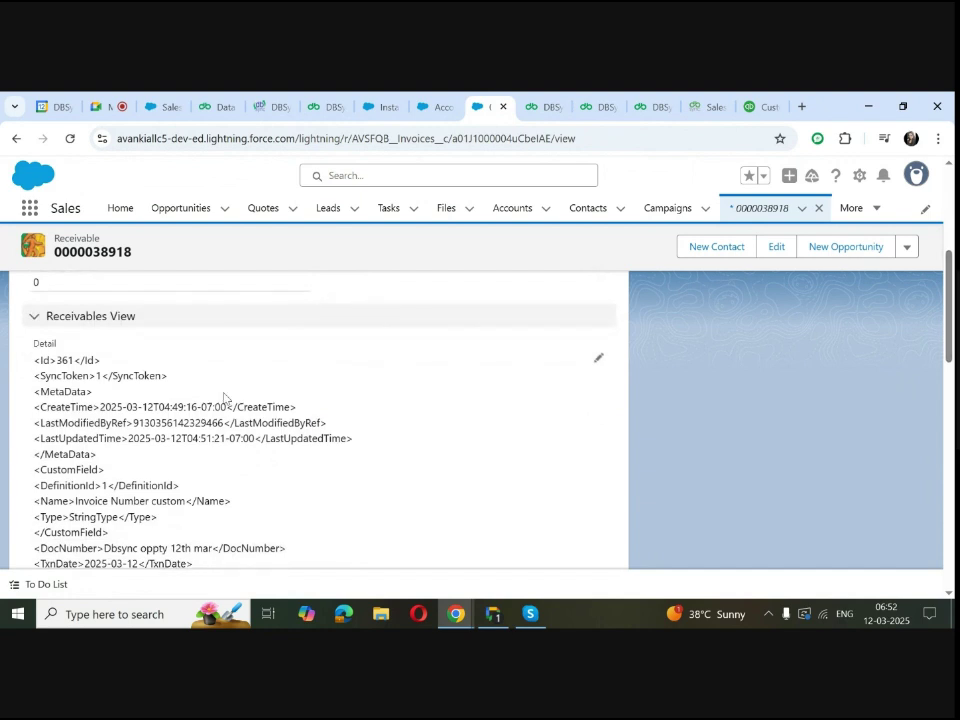